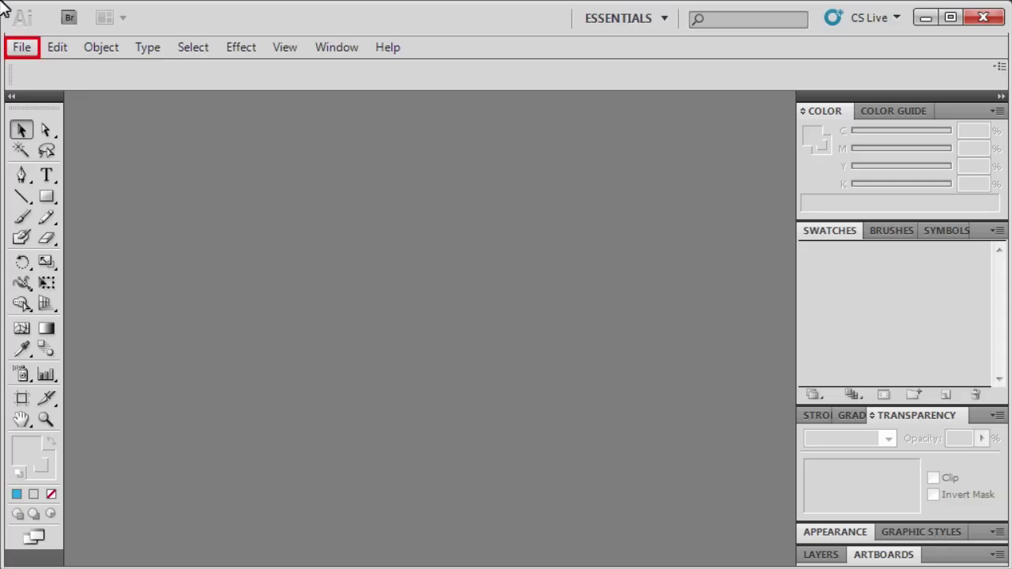
# Step: Configure a new inch document named BuCard, 3.25 × 2 in, with 0.125 in bleed
pyautogui.click(17, 47)
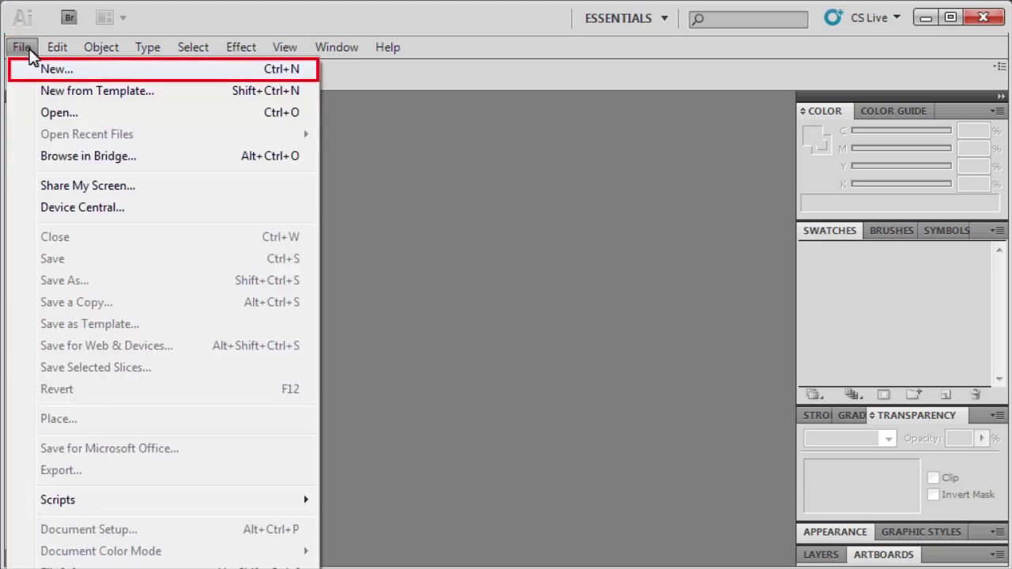
pyautogui.click(33, 69)
pyautogui.write('Busi')
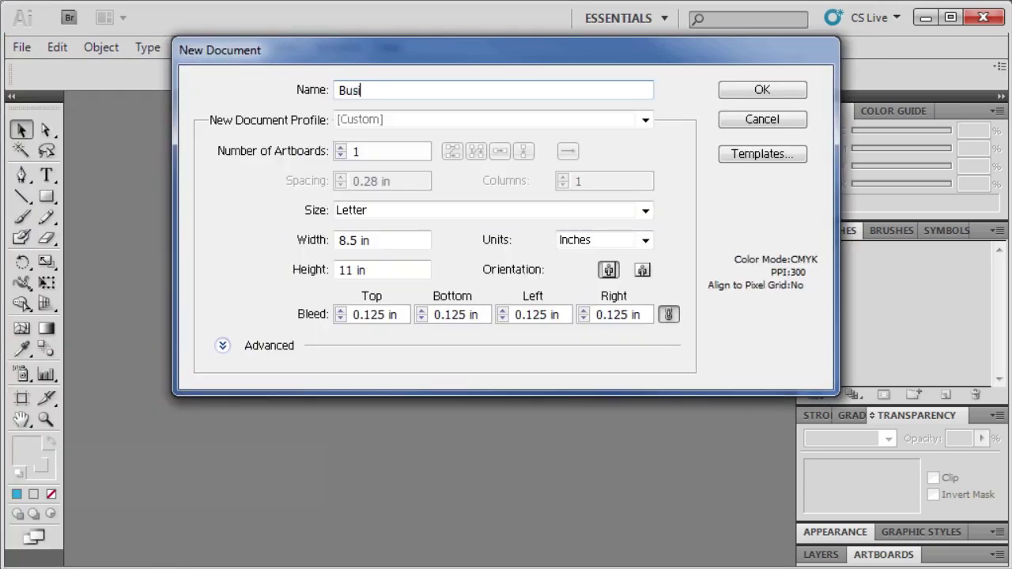
pyautogui.write('C')
pyautogui.write('ard')
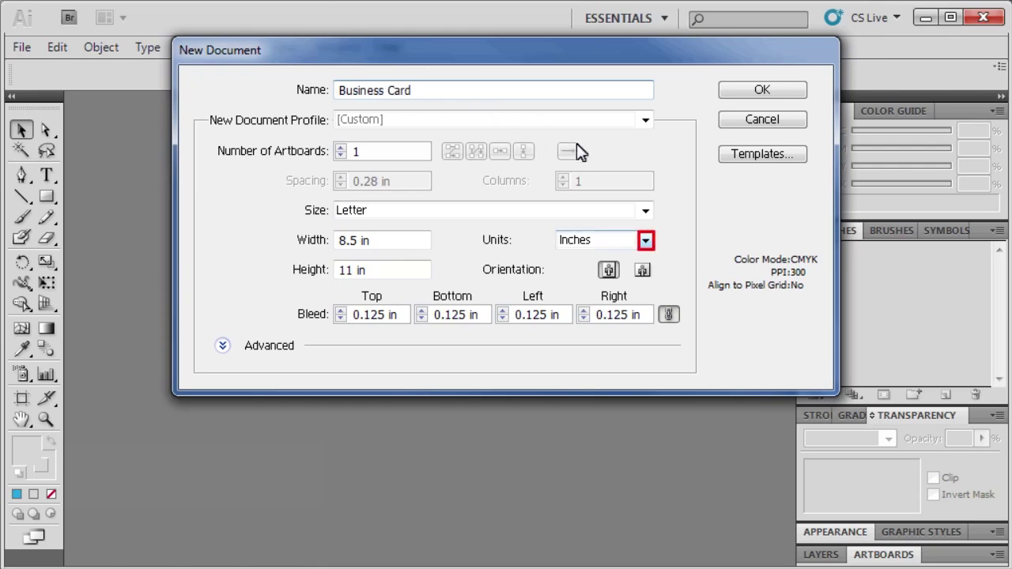
pyautogui.click(645, 241)
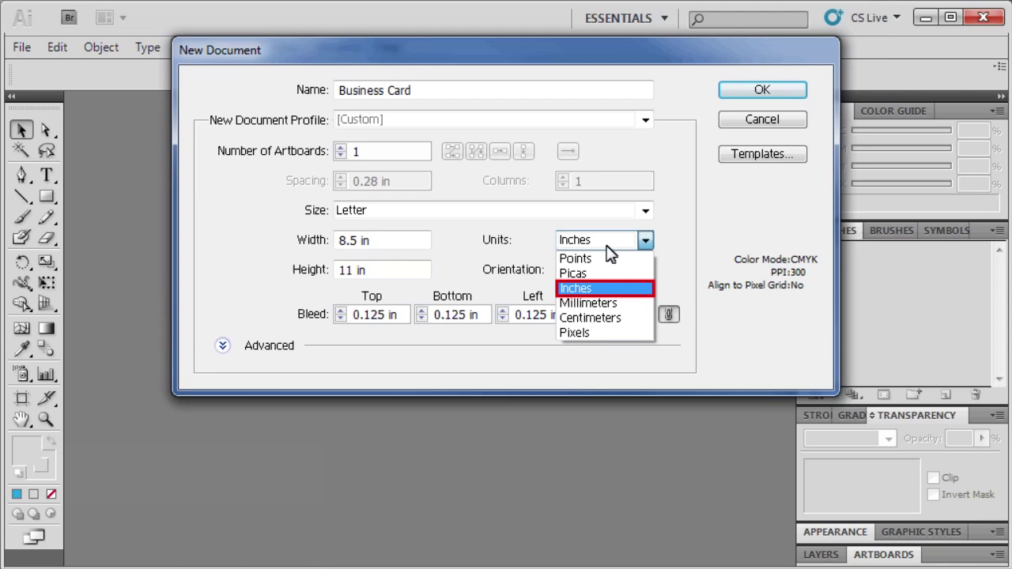
pyautogui.click(581, 289)
pyautogui.click(384, 241)
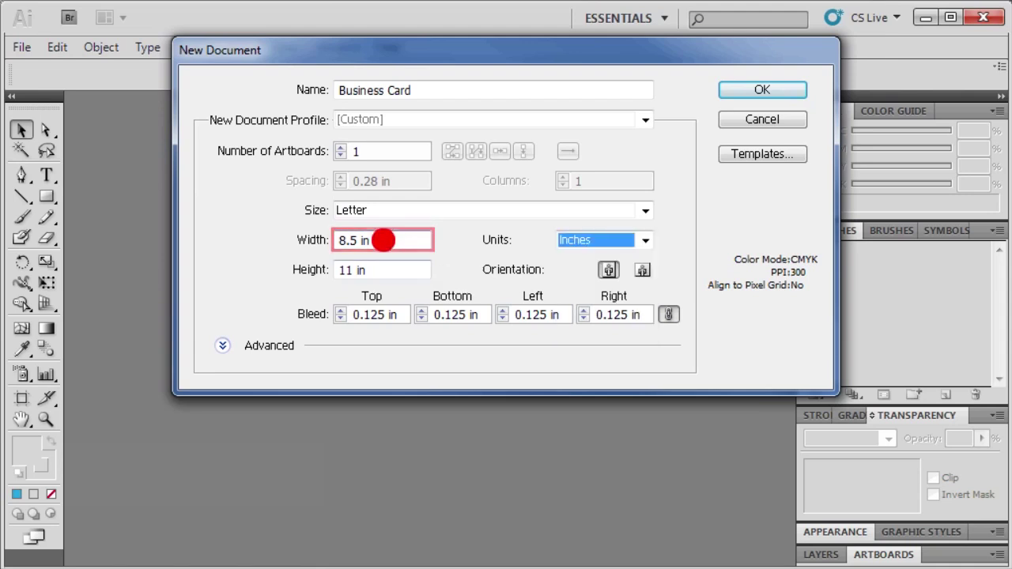
pyautogui.write('3.2')
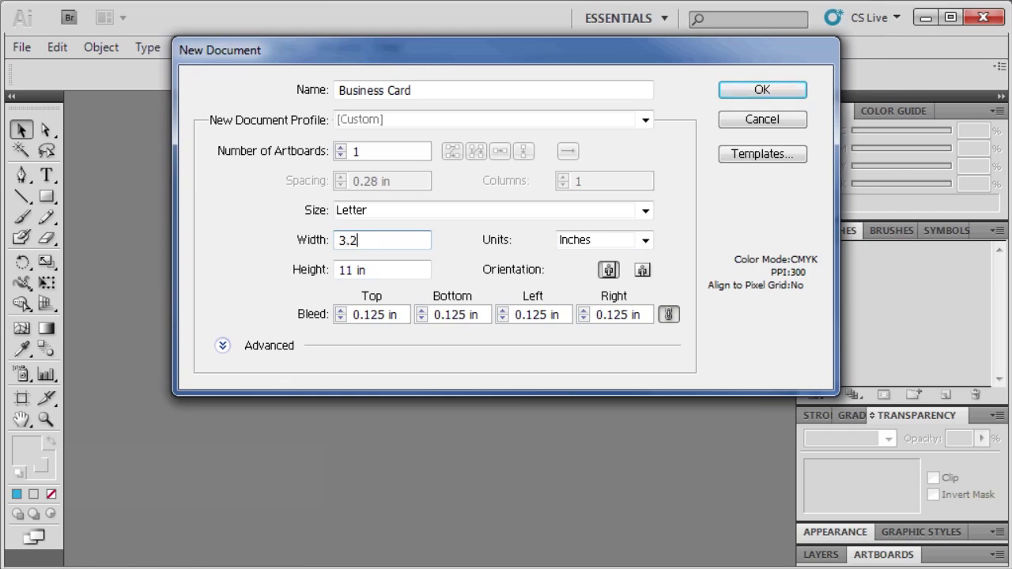
pyautogui.write('5')
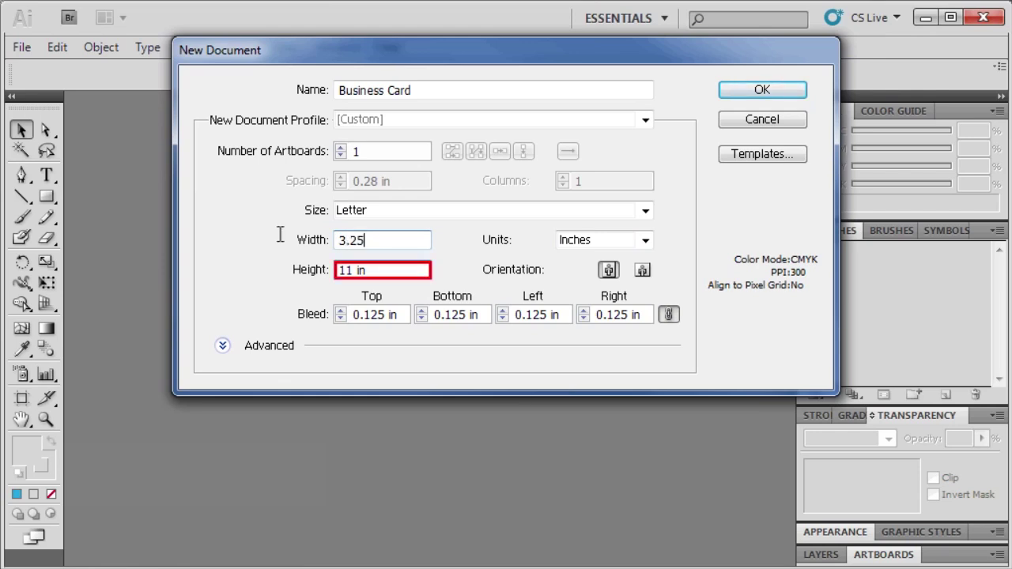
pyautogui.click(370, 270)
pyautogui.write('2')
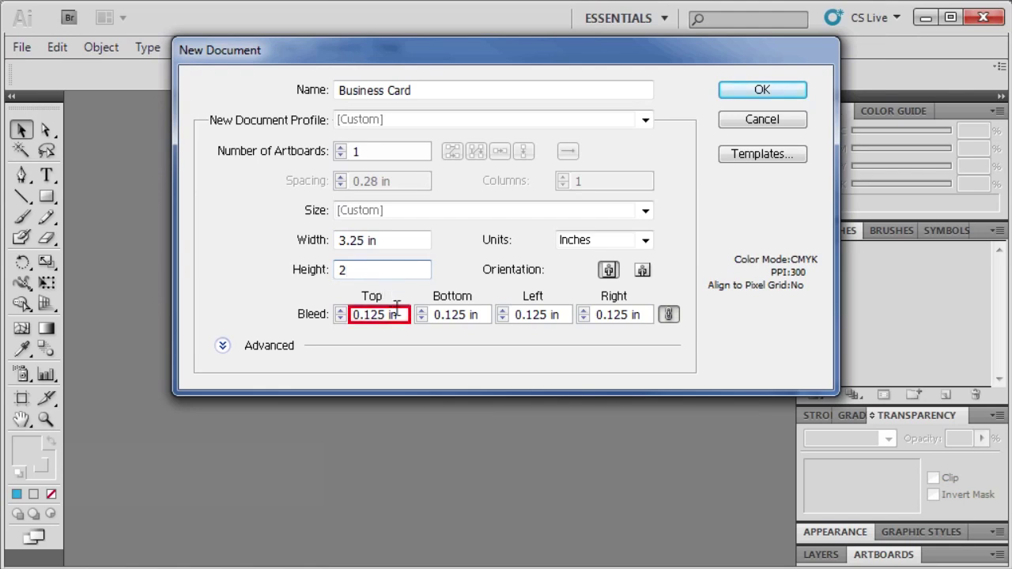
pyautogui.click(395, 314)
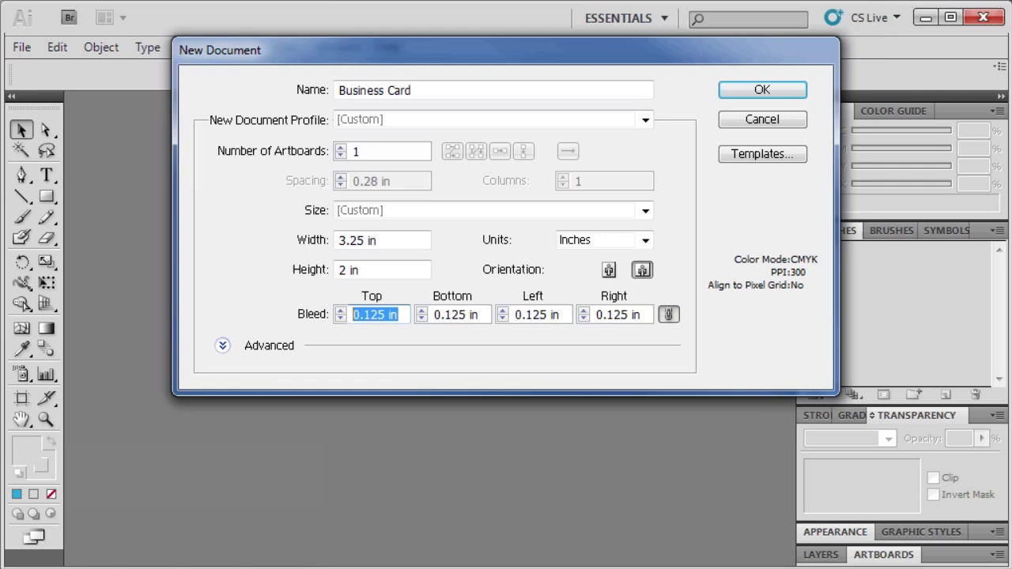
pyautogui.write('.125')
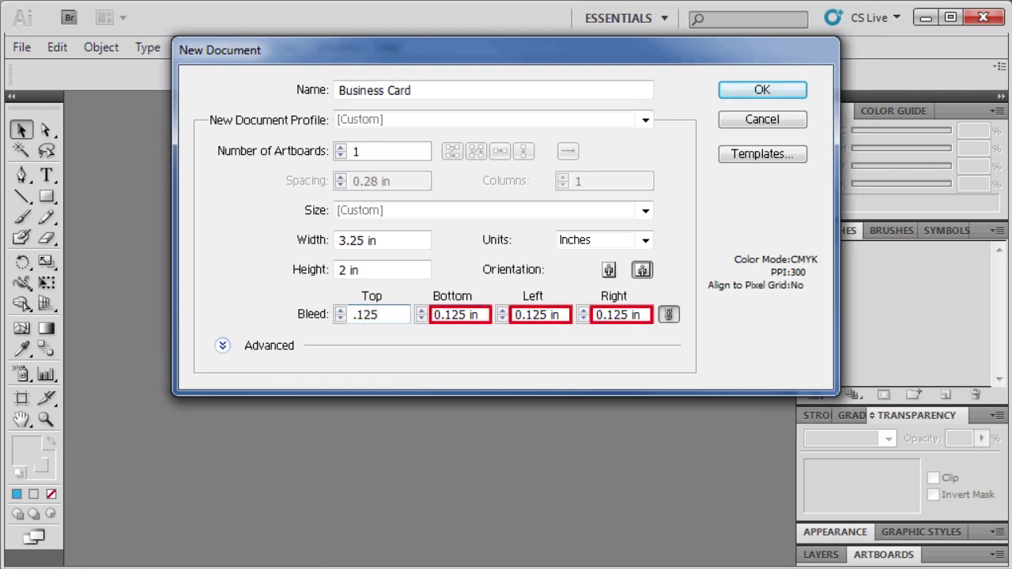
pyautogui.press('Tab')
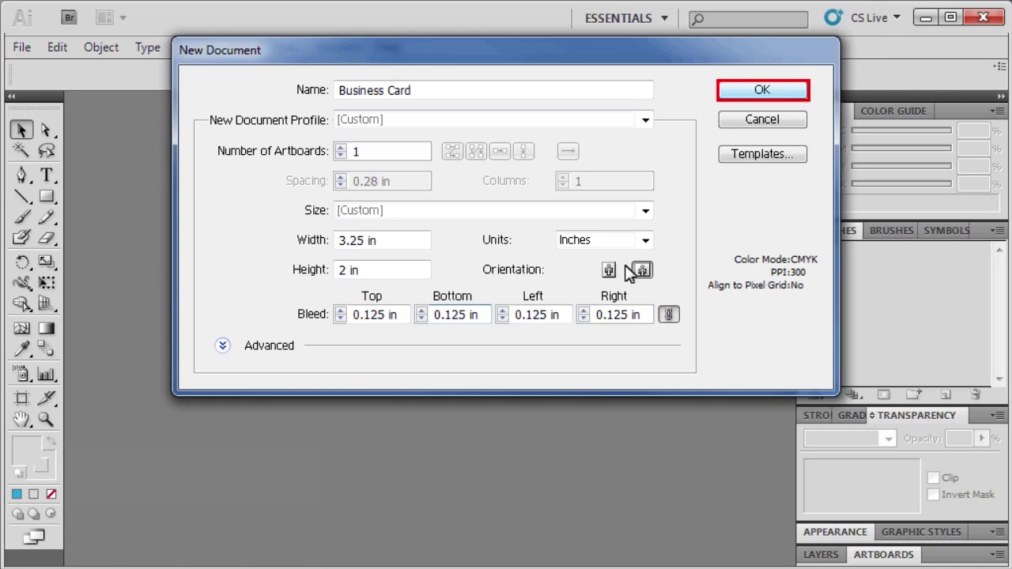
# Step: Create the document and draw a rectangle spanning the whole 3.25 × 2 in artboard
pyautogui.click(740, 91)
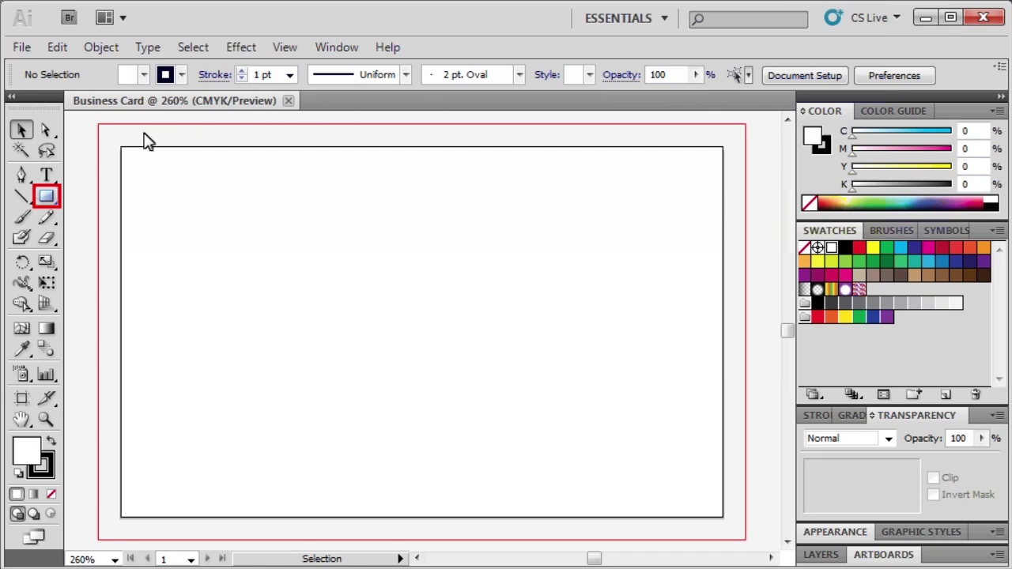
pyautogui.click(49, 197)
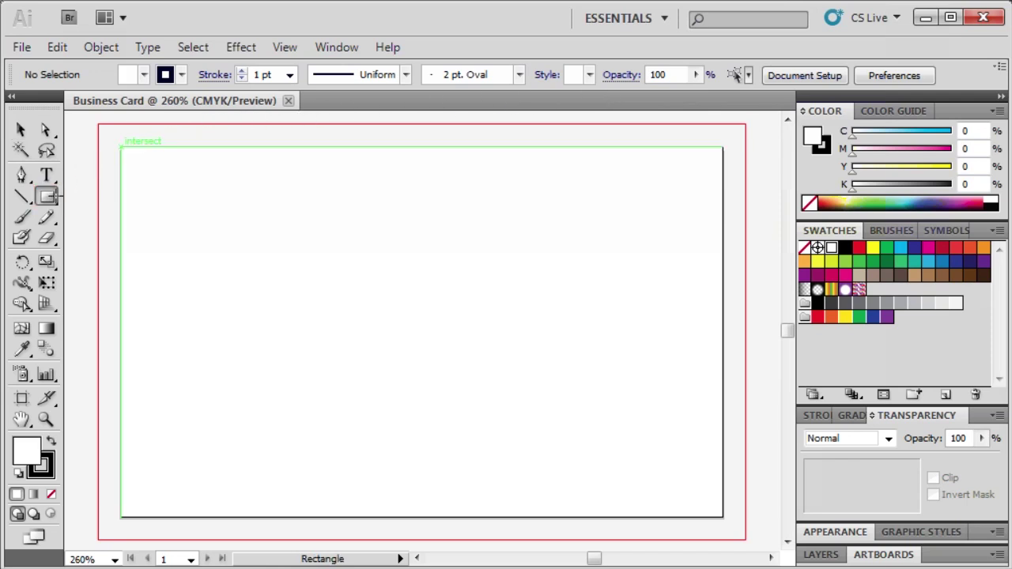
pyautogui.moveTo(120, 147)
pyautogui.mouseDown()
pyautogui.moveTo(239, 276)
pyautogui.moveTo(721, 505)
pyautogui.moveTo(722, 517)
pyautogui.mouseUp()
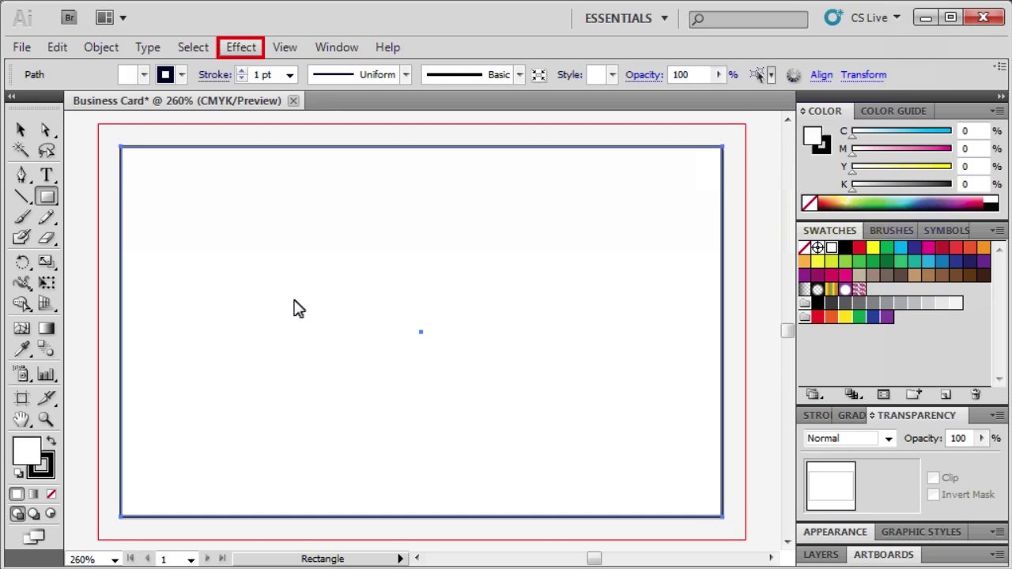
# Step: Apply a -0.125 in Offset Path effect to the rectangle to create an inset copy
pyautogui.click(246, 51)
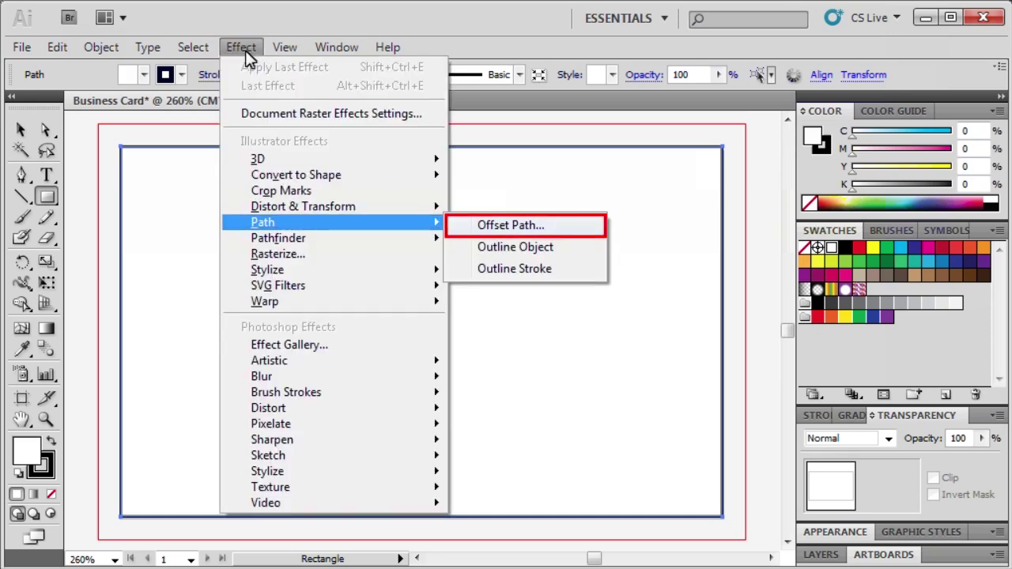
pyautogui.click(518, 225)
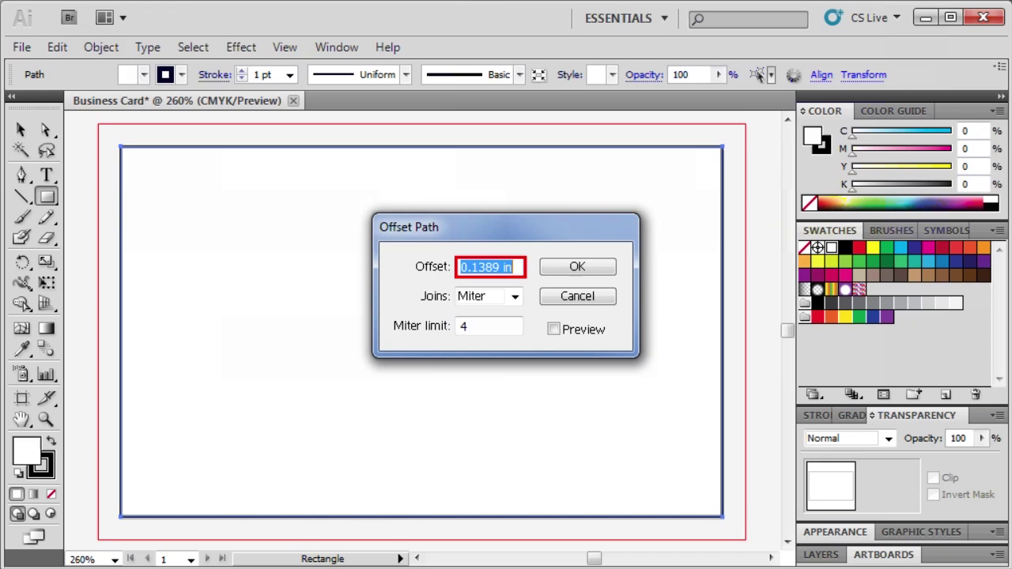
pyautogui.write('-0.125')
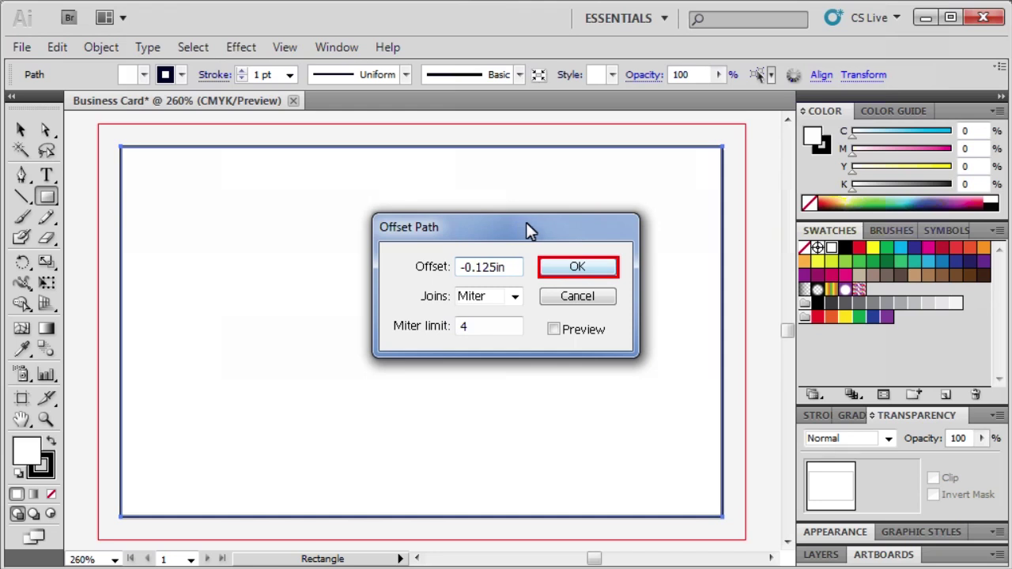
pyautogui.click(570, 266)
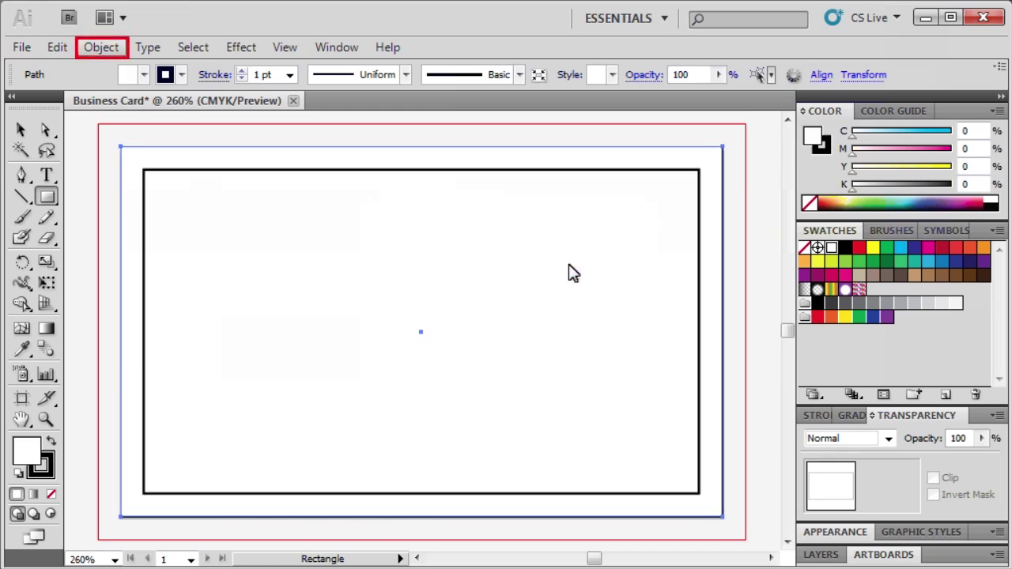
pyautogui.click(93, 47)
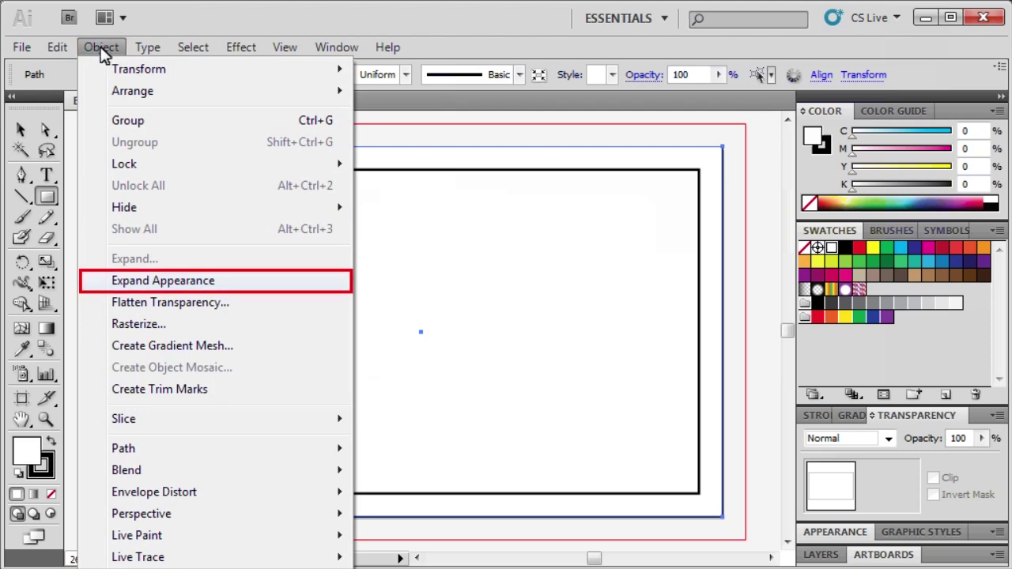
# Step: Expand the inset rectangle's appearance and convert it into a safe-area guide
pyautogui.click(133, 281)
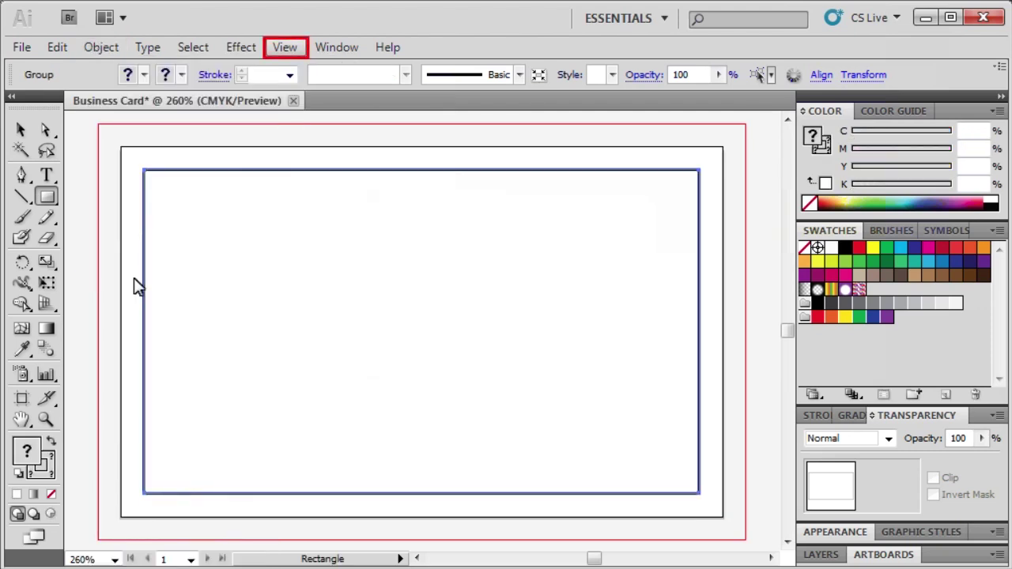
pyautogui.click(286, 48)
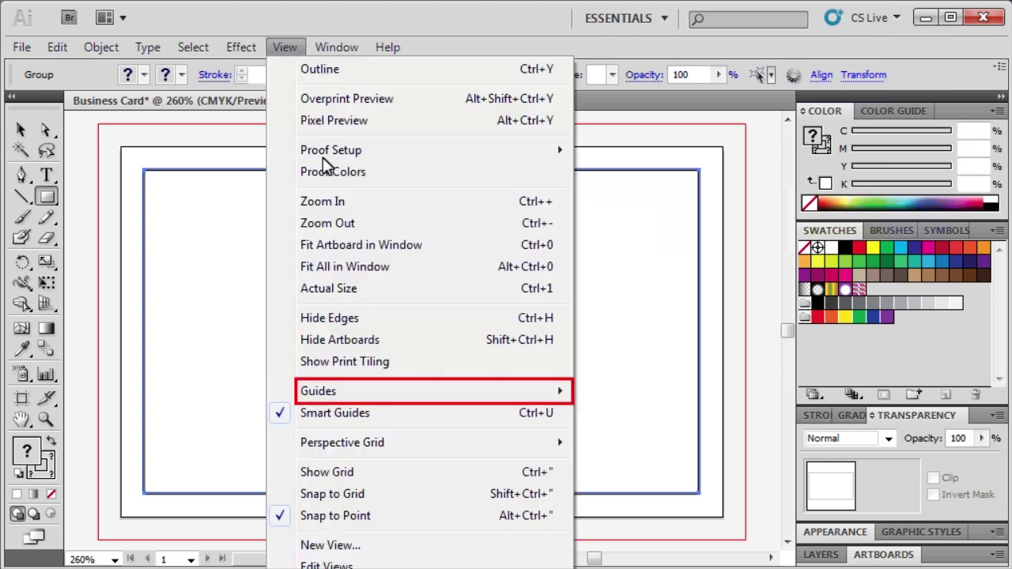
pyautogui.click(332, 391)
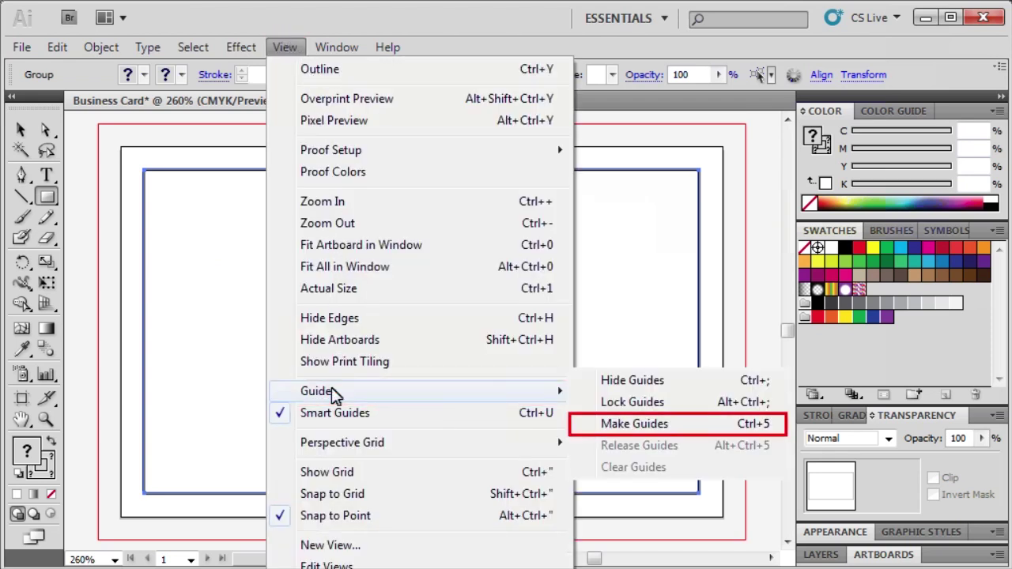
pyautogui.click(658, 425)
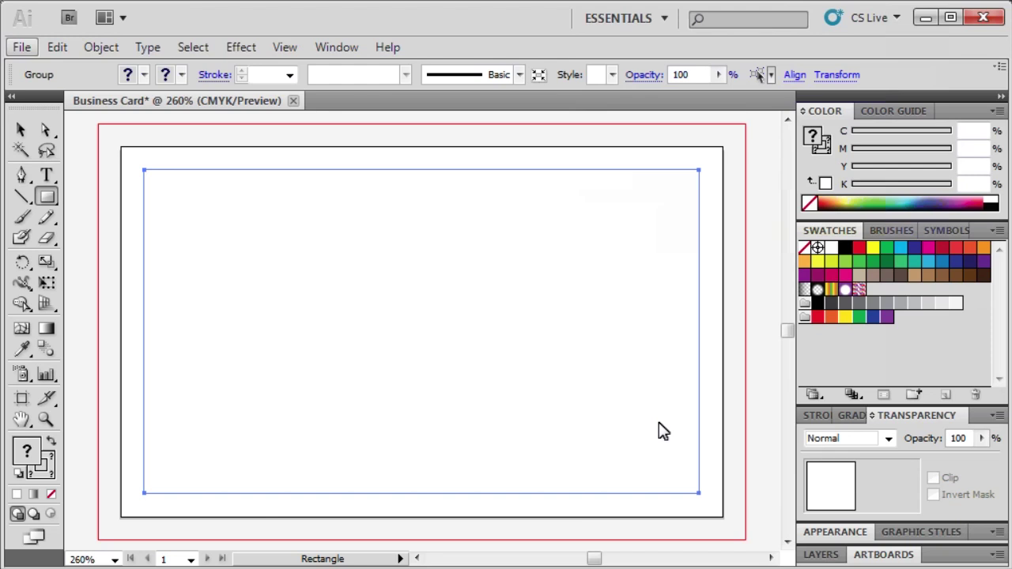
# Step: Open Flower and Logo together from Illustrator CS5 Data Files > Part 3
pyautogui.click(22, 51)
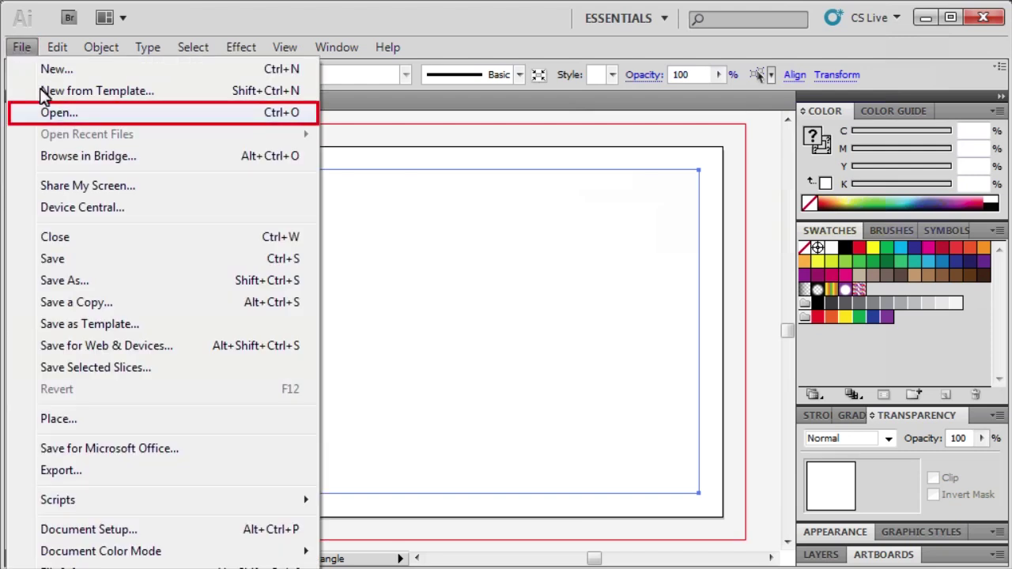
pyautogui.click(44, 112)
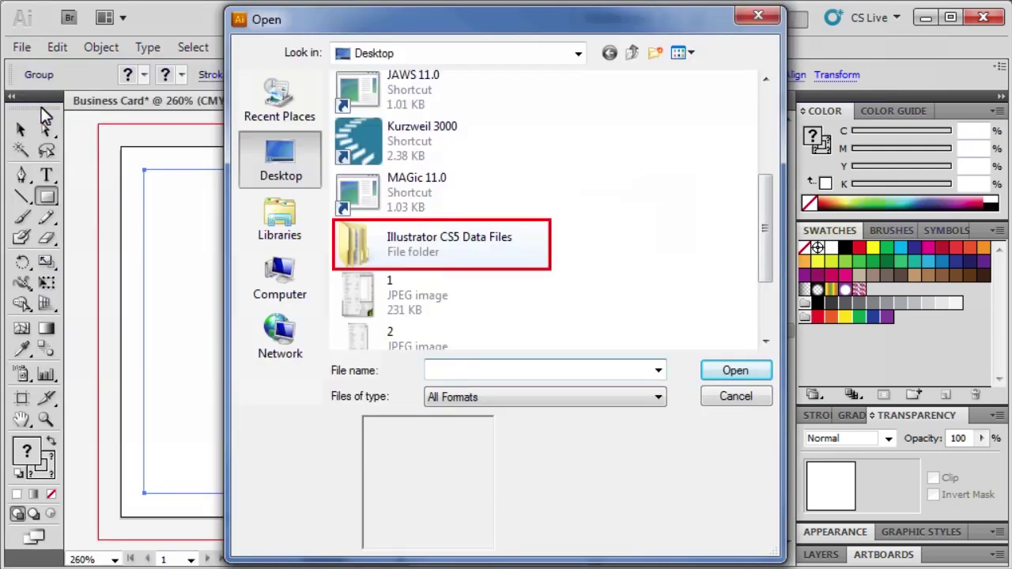
pyautogui.click(365, 247)
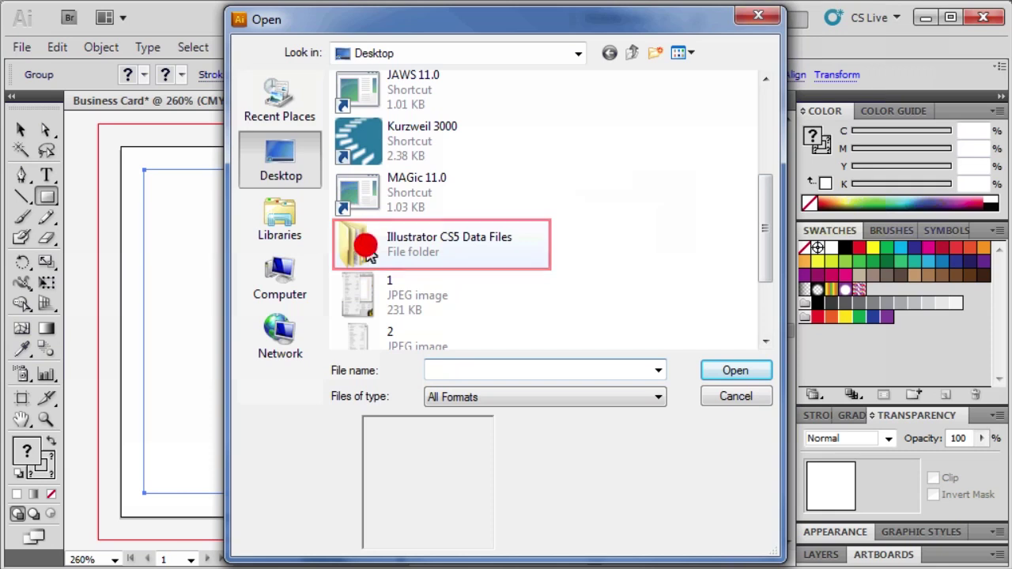
pyautogui.doubleClick(368, 249)
pyautogui.doubleClick(351, 108)
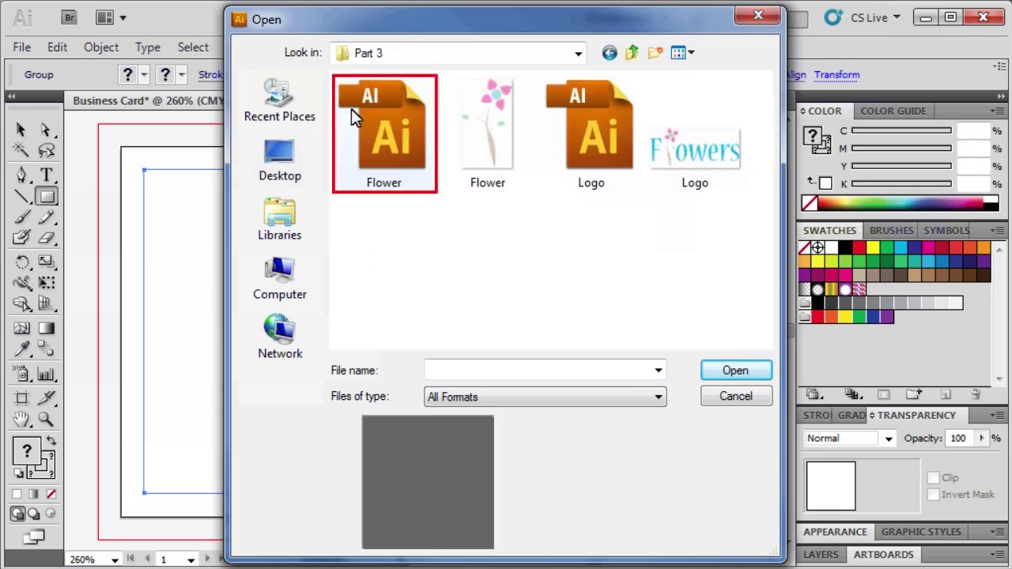
pyautogui.click(381, 147)
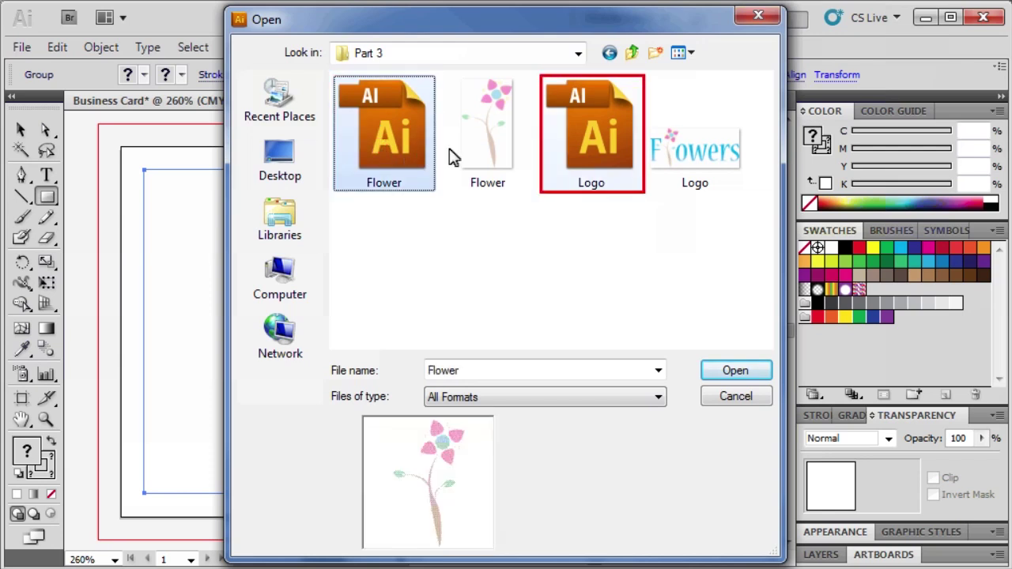
pyautogui.keyDown('ctrl'); pyautogui.click(591, 170); pyautogui.keyUp('ctrl')
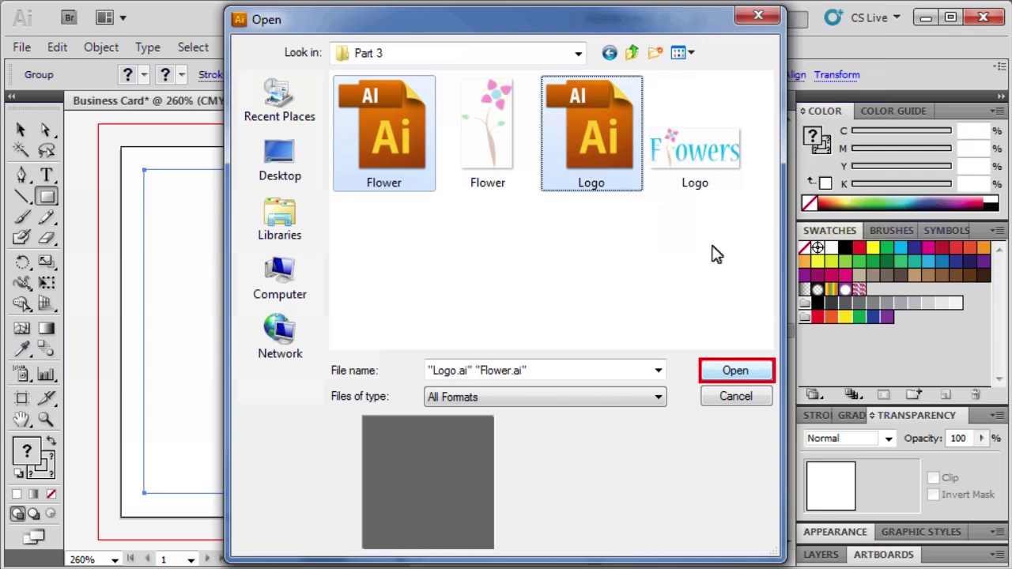
pyautogui.click(734, 372)
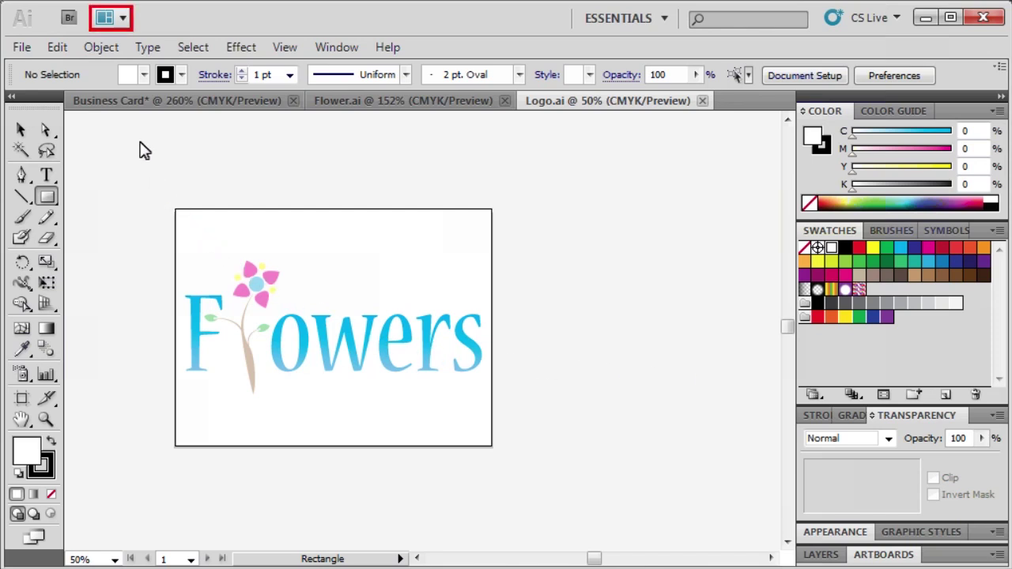
# Step: Tile the Business Card, Flower and Logo documents in a grid layout
pyautogui.click(118, 19)
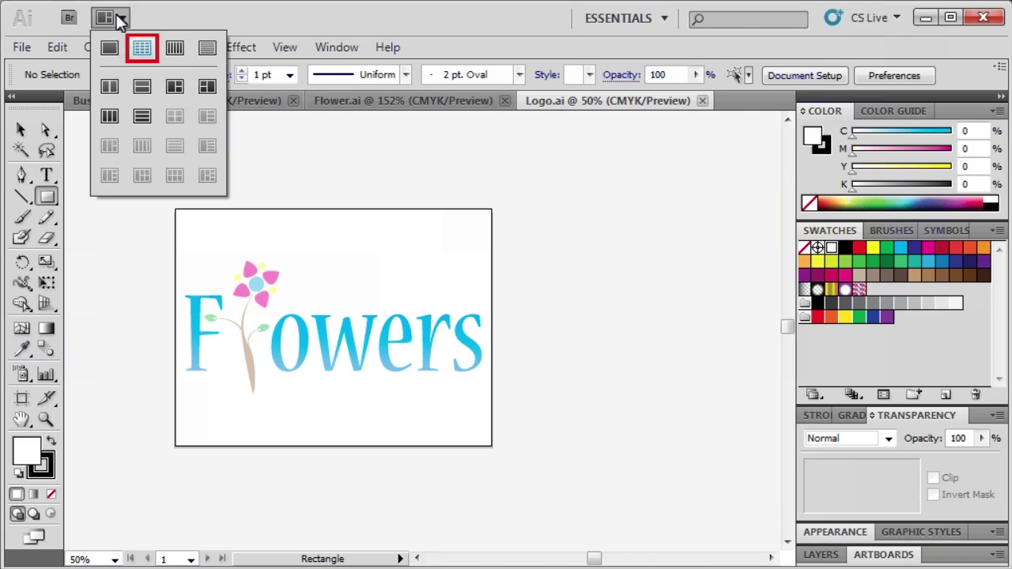
pyautogui.click(139, 49)
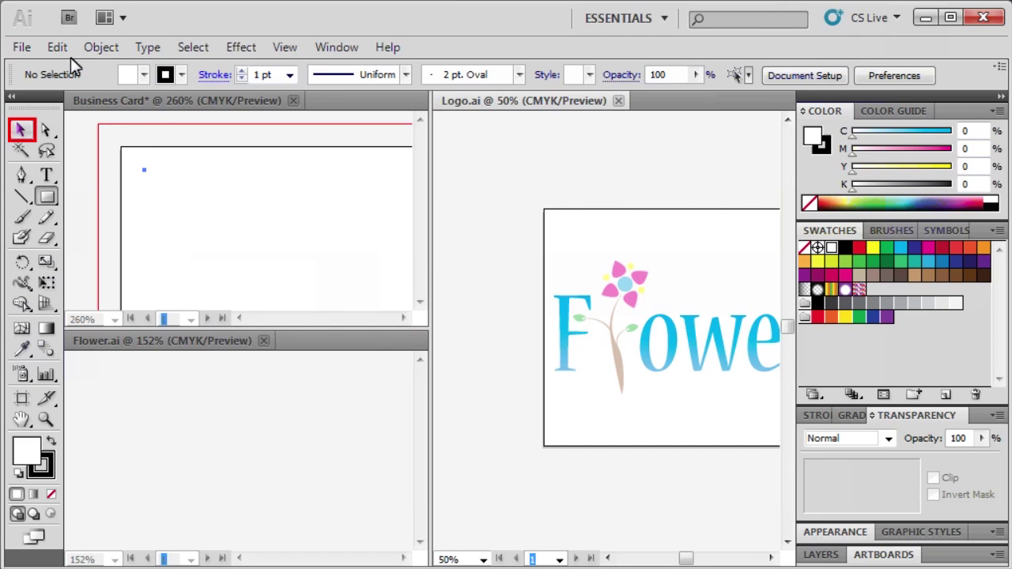
# Step: Drag the Flowers logo from Logo.ai into the Business Card window
pyautogui.click(21, 129)
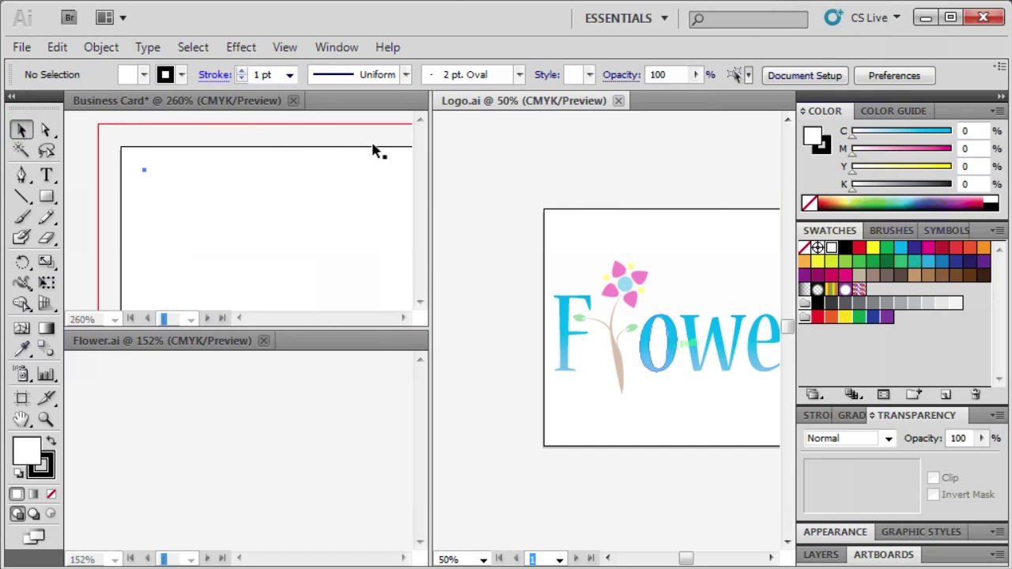
pyautogui.moveTo(684, 345); pyautogui.dragTo(232, 242)
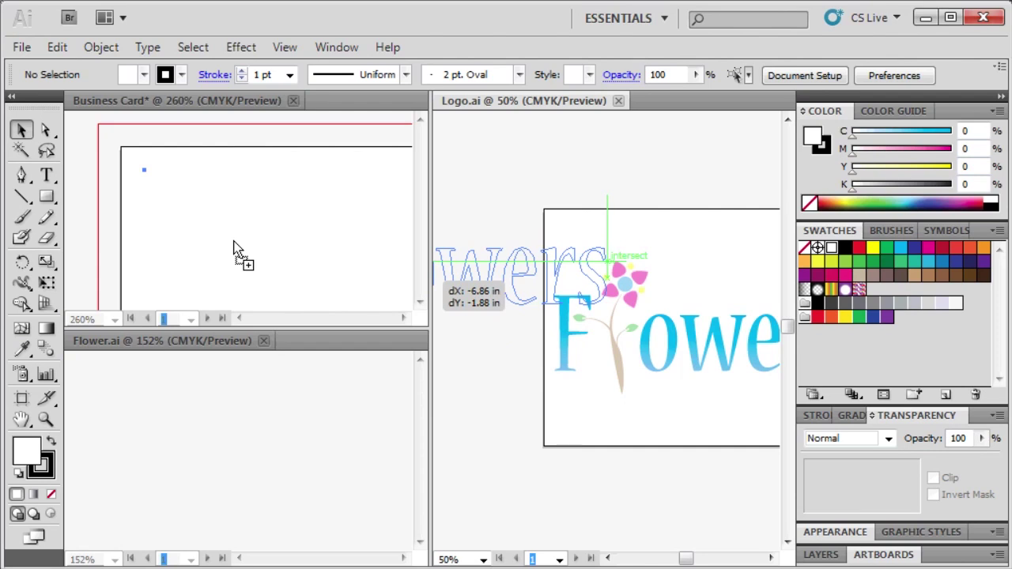
pyautogui.moveTo(233, 248); pyautogui.dragTo(233, 247)
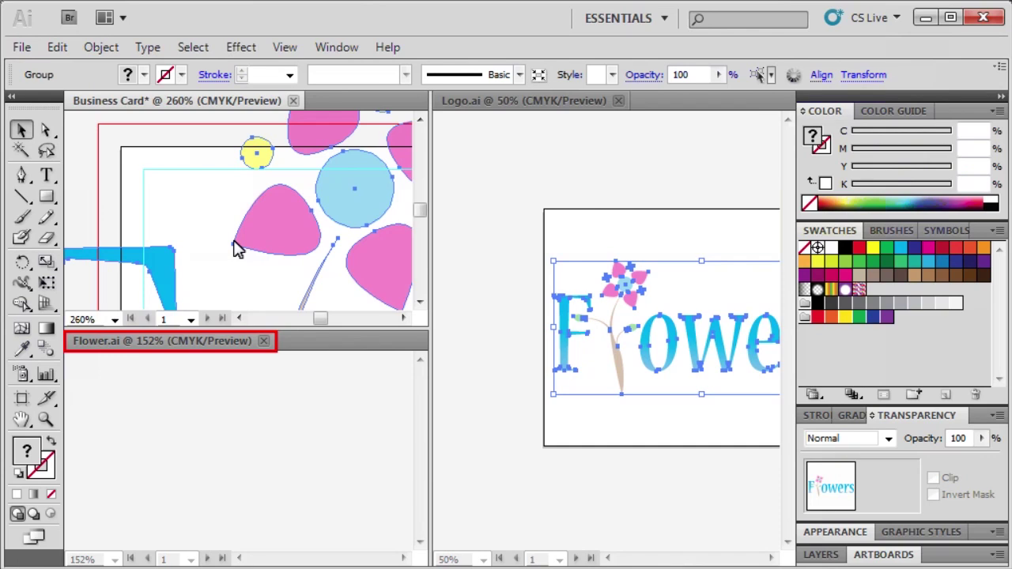
# Step: Zoom out in Flower.ai, marquee-select the flower group and drag it into the Business Card
pyautogui.click(155, 341)
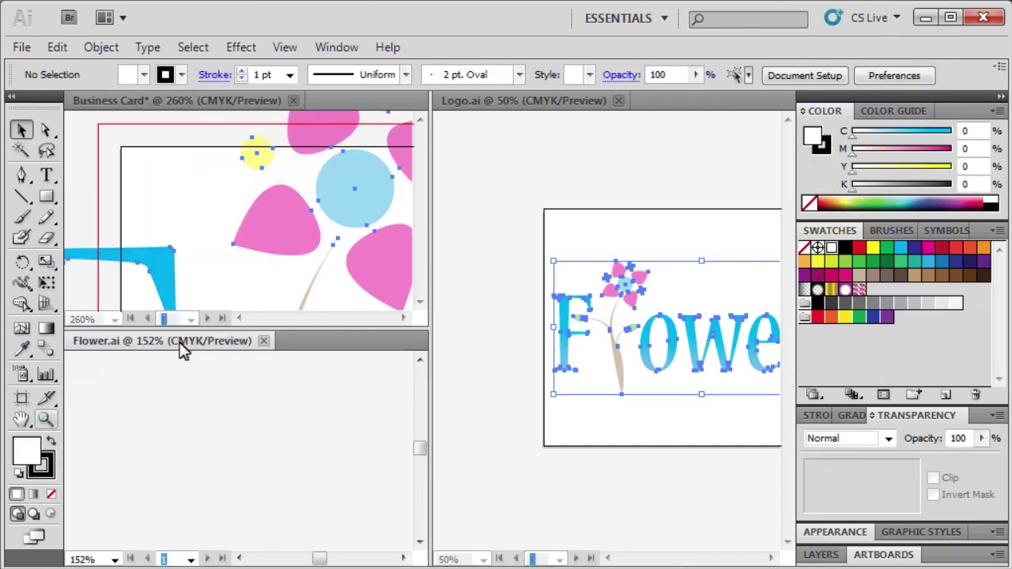
pyautogui.rightClick(239, 431)
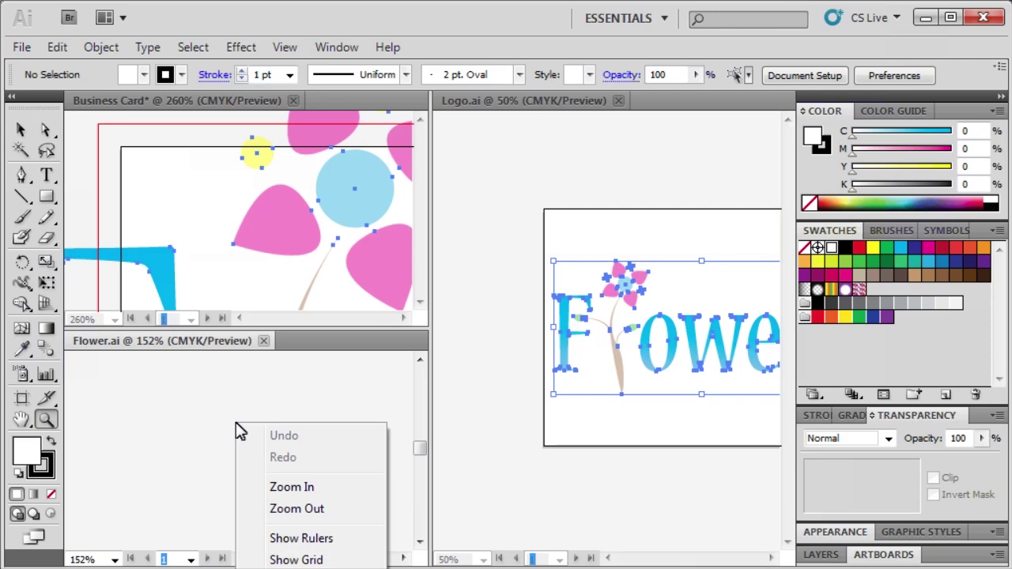
pyautogui.click(313, 509)
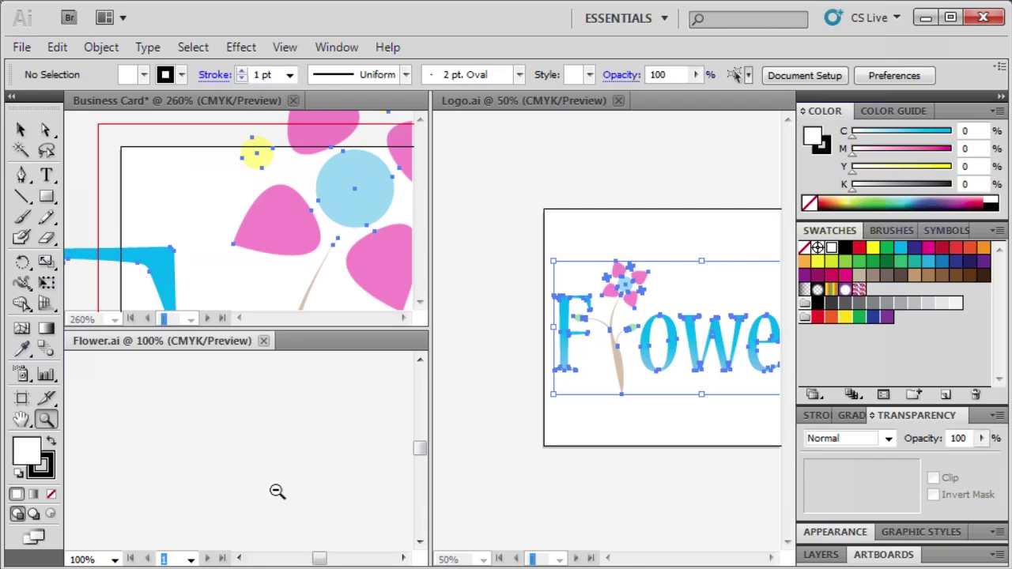
pyautogui.click(267, 448)
pyautogui.keyDown('alt'); pyautogui.click(265, 449); pyautogui.keyUp('alt')
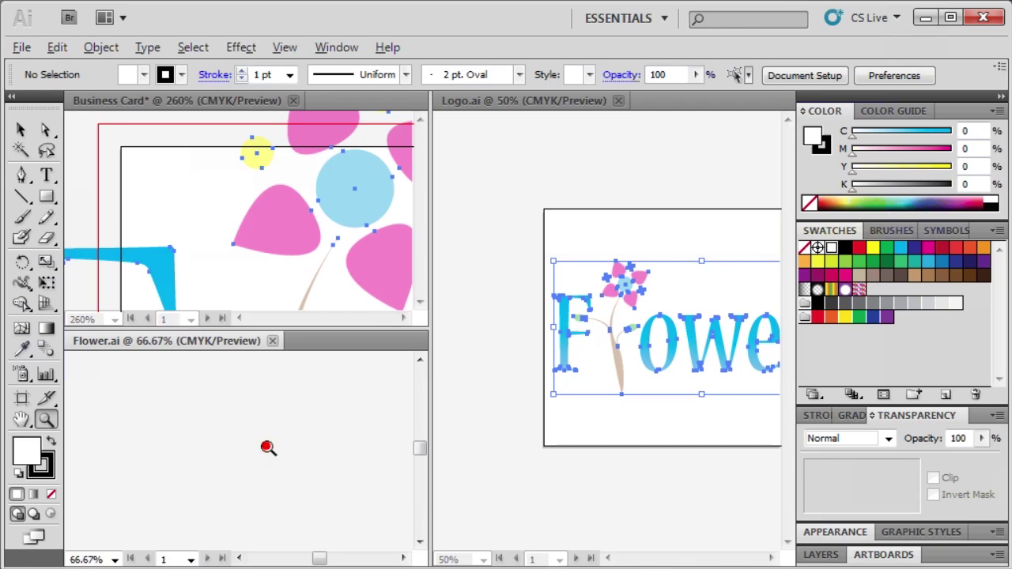
pyautogui.press('v')
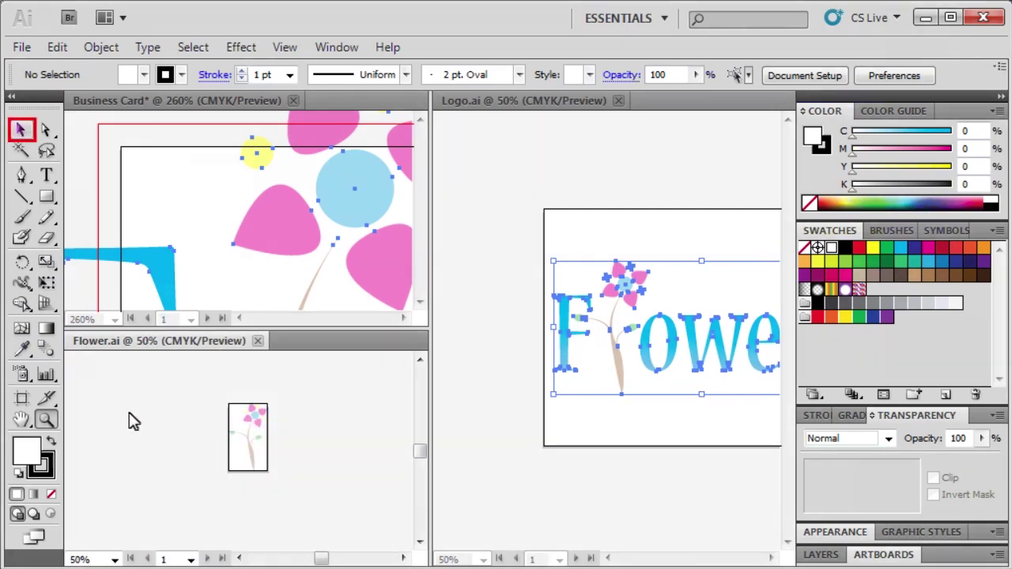
pyautogui.click(18, 129)
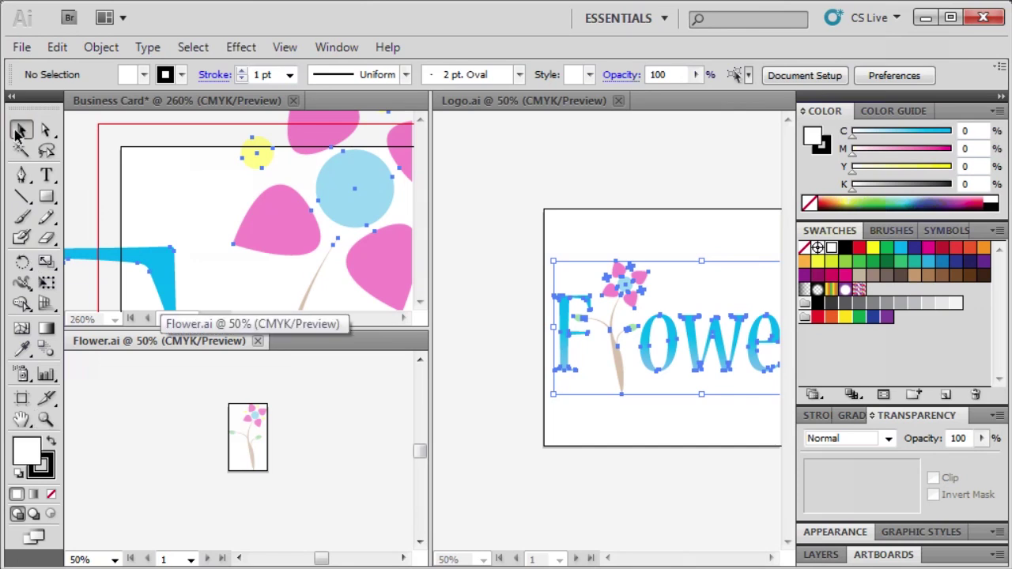
pyautogui.moveTo(198, 379); pyautogui.dragTo(274, 492)
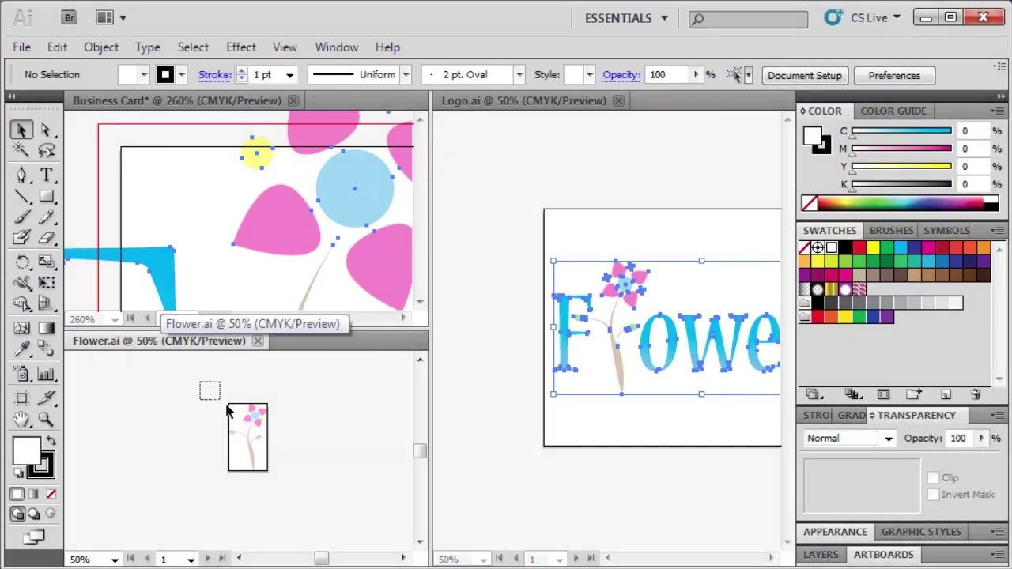
pyautogui.moveTo(249, 417); pyautogui.dragTo(118, 158)
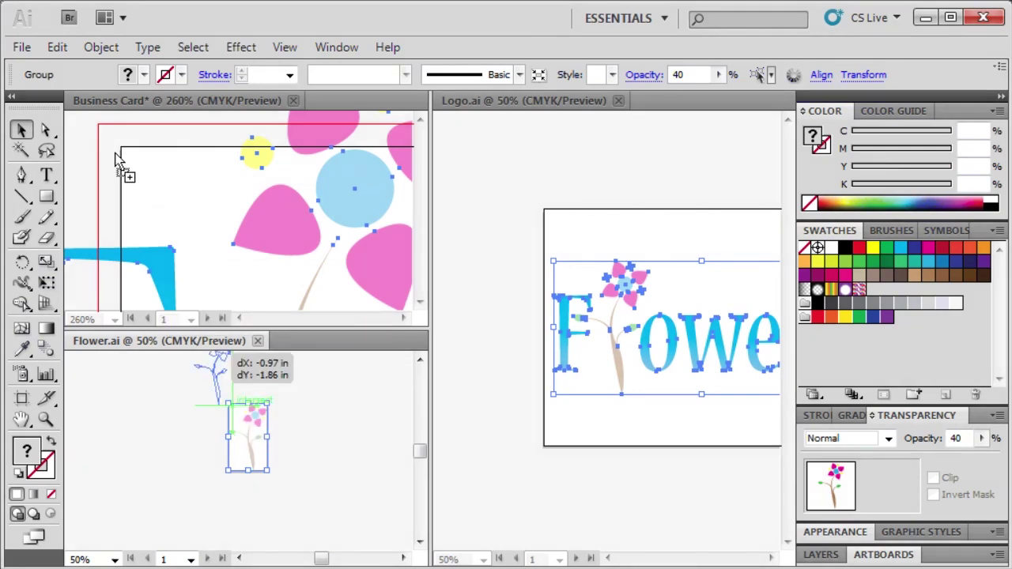
pyautogui.moveTo(118, 158); pyautogui.dragTo(118, 160)
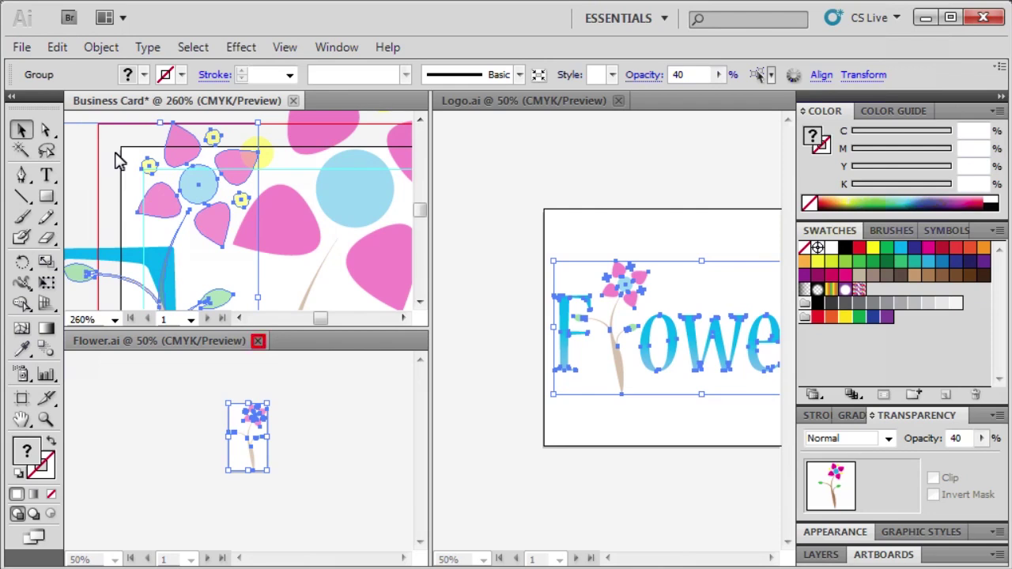
# Step: Close the Flower.ai and Logo.ai documents
pyautogui.click(257, 341)
pyautogui.click(618, 100)
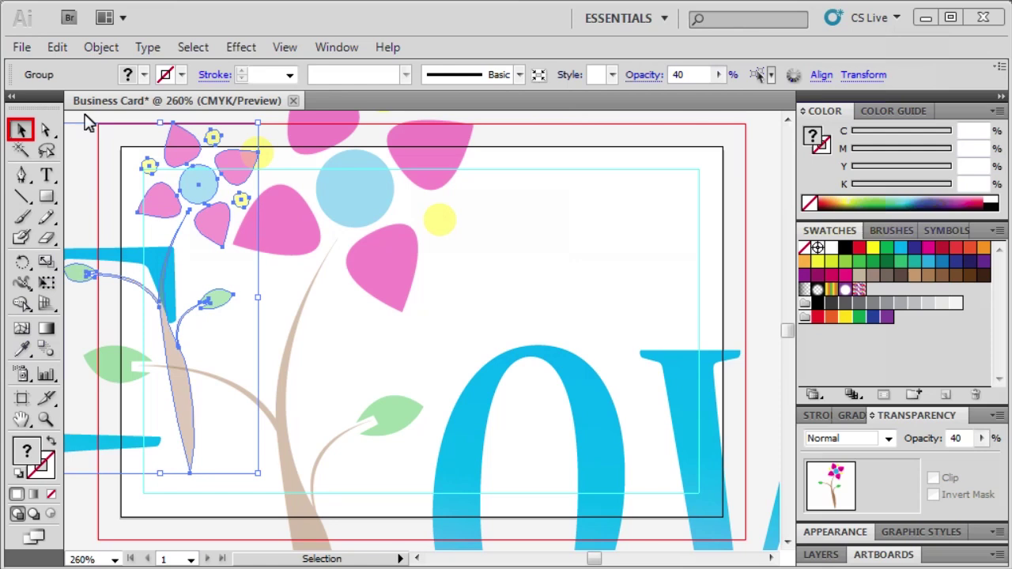
pyautogui.click(21, 130)
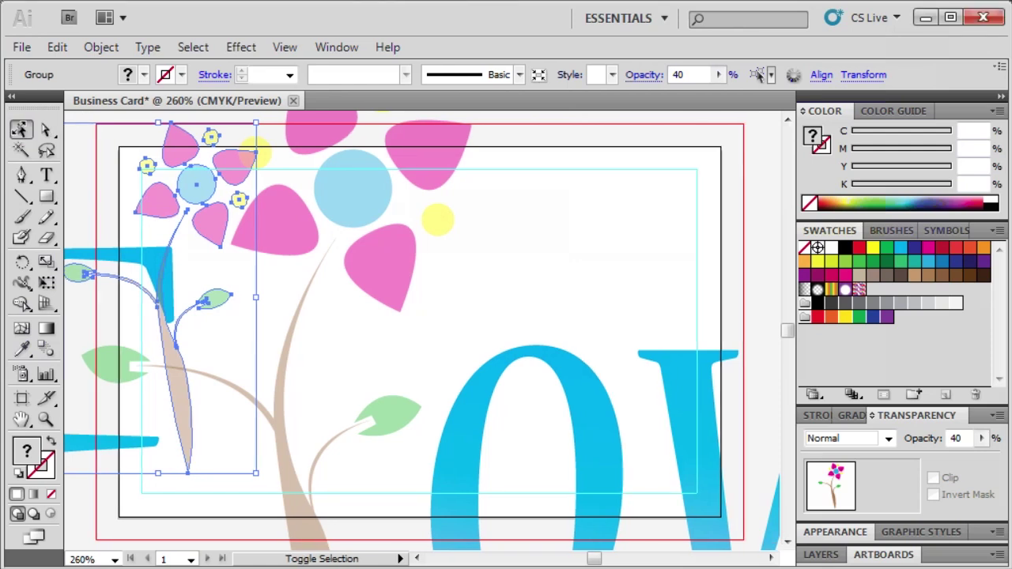
# Step: Scale the flower down to a small sprig and move it to the card's lower right
pyautogui.moveTo(256, 124); pyautogui.dragTo(164, 265)
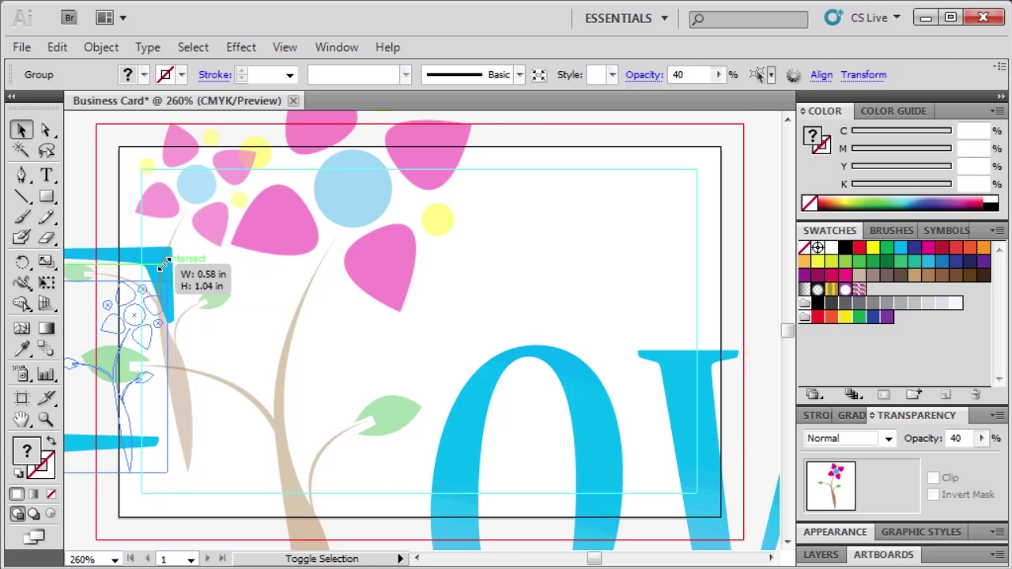
pyautogui.moveTo(164, 264); pyautogui.dragTo(166, 269)
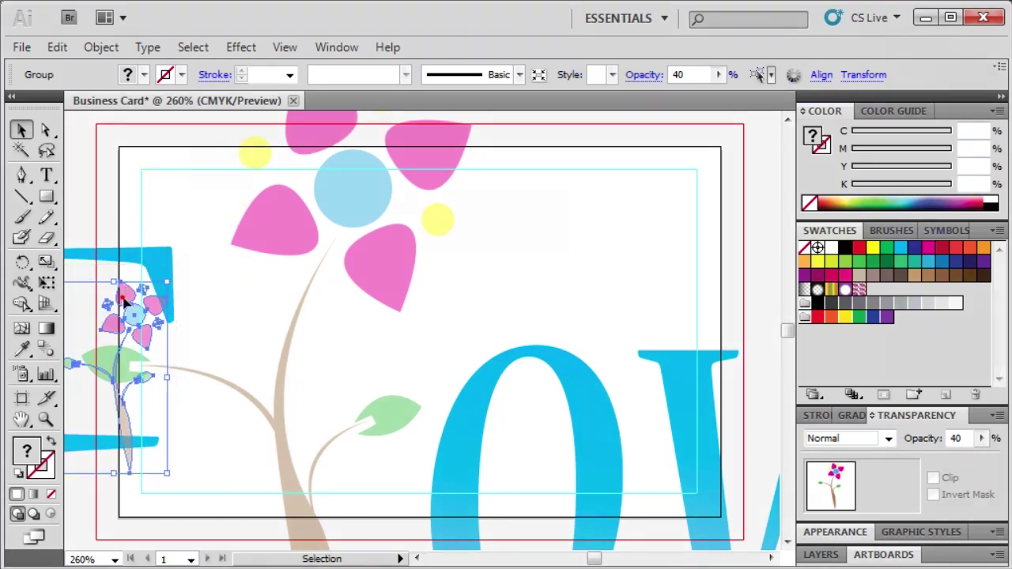
pyautogui.moveTo(133, 306); pyautogui.dragTo(648, 360)
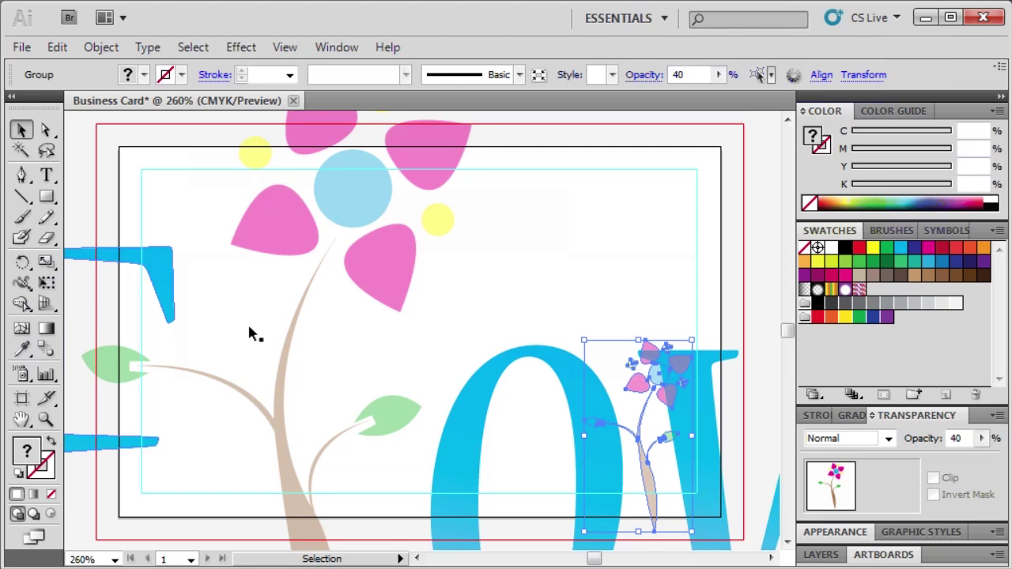
# Step: Scale the Flowers logo group down and position it top-left inside the safe-area guide
pyautogui.click(162, 276)
pyautogui.moveTo(224, 351); pyautogui.dragTo(373, 409)
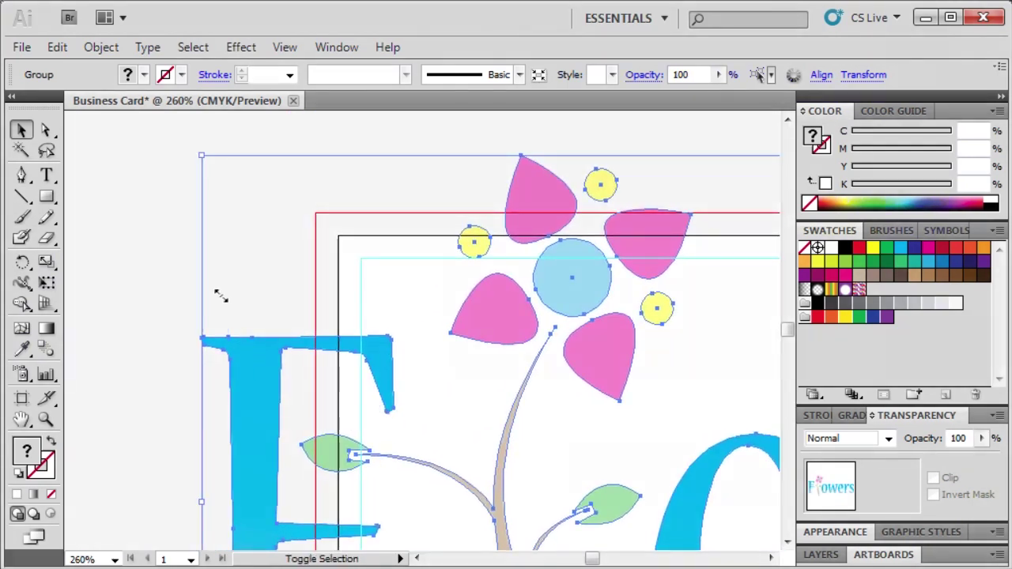
pyautogui.moveTo(201, 153); pyautogui.dragTo(551, 397)
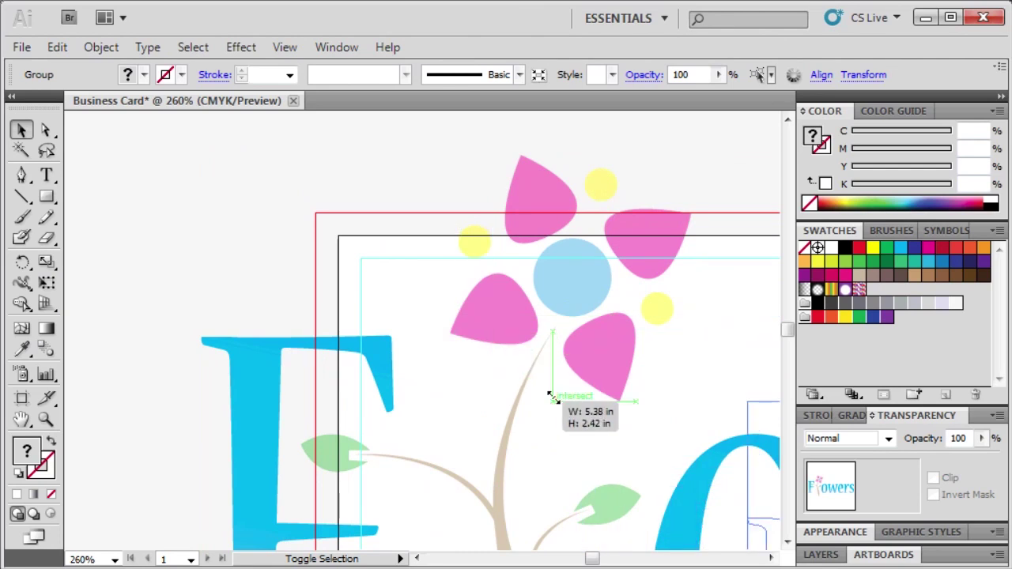
pyautogui.moveTo(551, 396)
pyautogui.mouseDown()
pyautogui.moveTo(538, 409)
pyautogui.moveTo(462, 350)
pyautogui.mouseUp()
pyautogui.moveTo(484, 261)
pyautogui.mouseDown()
pyautogui.moveTo(527, 305)
pyautogui.moveTo(683, 354)
pyautogui.mouseUp()
pyautogui.moveTo(719, 467); pyautogui.dragTo(220, 229)
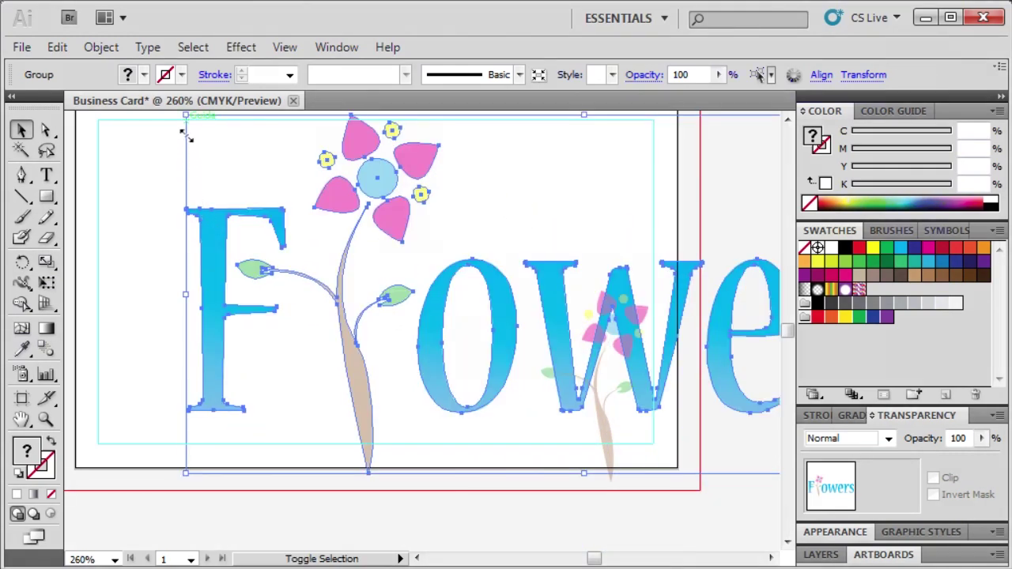
pyautogui.moveTo(185, 115); pyautogui.dragTo(510, 328)
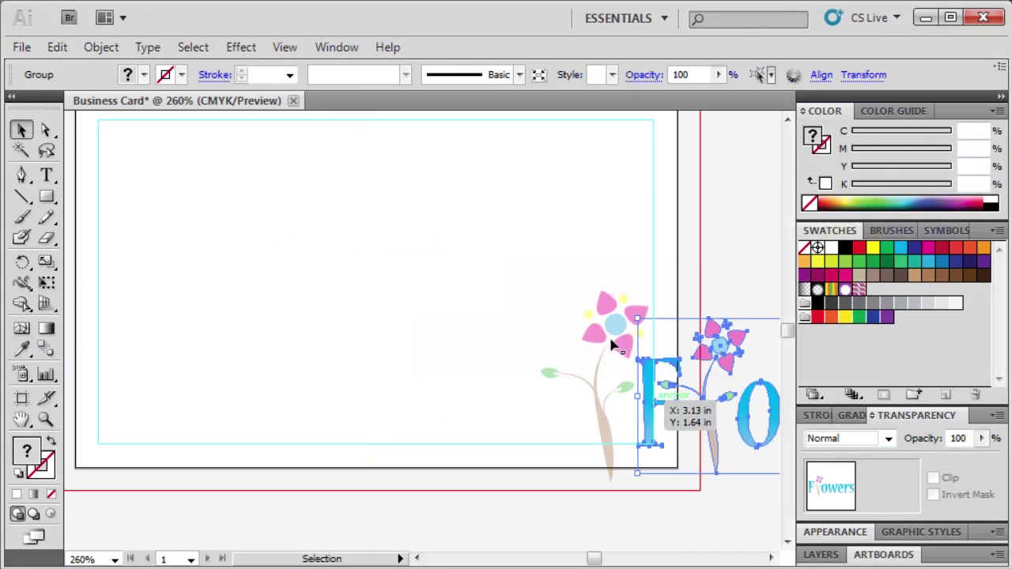
pyautogui.moveTo(651, 401); pyautogui.dragTo(129, 214)
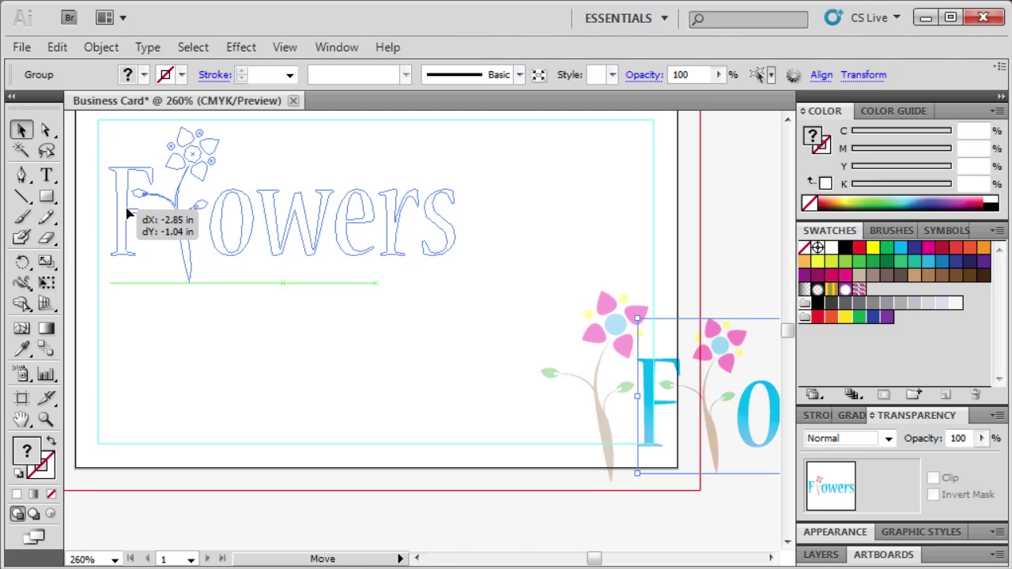
pyautogui.moveTo(129, 214); pyautogui.dragTo(128, 213)
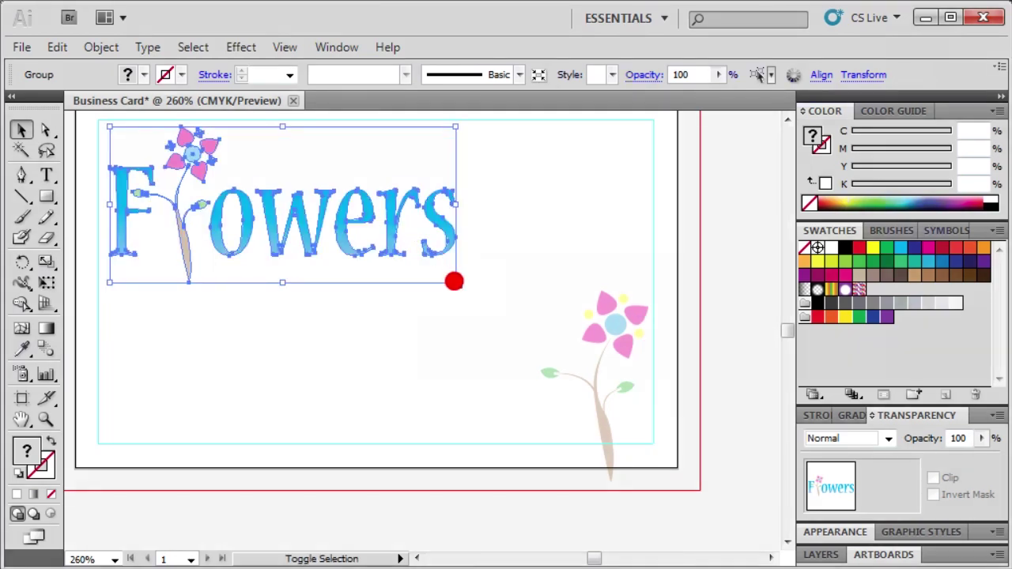
pyautogui.moveTo(456, 273); pyautogui.dragTo(390, 251)
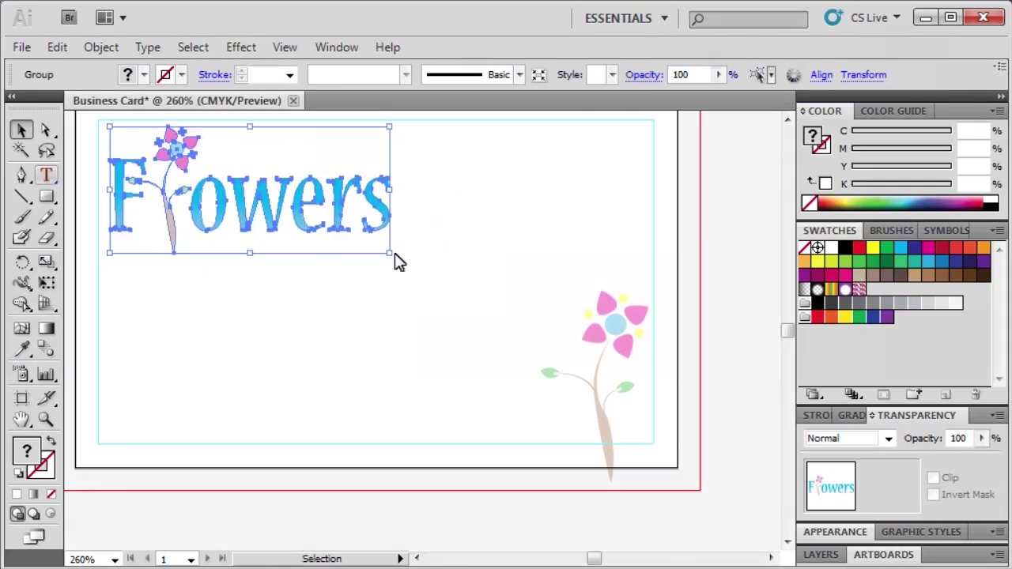
pyautogui.click(44, 177)
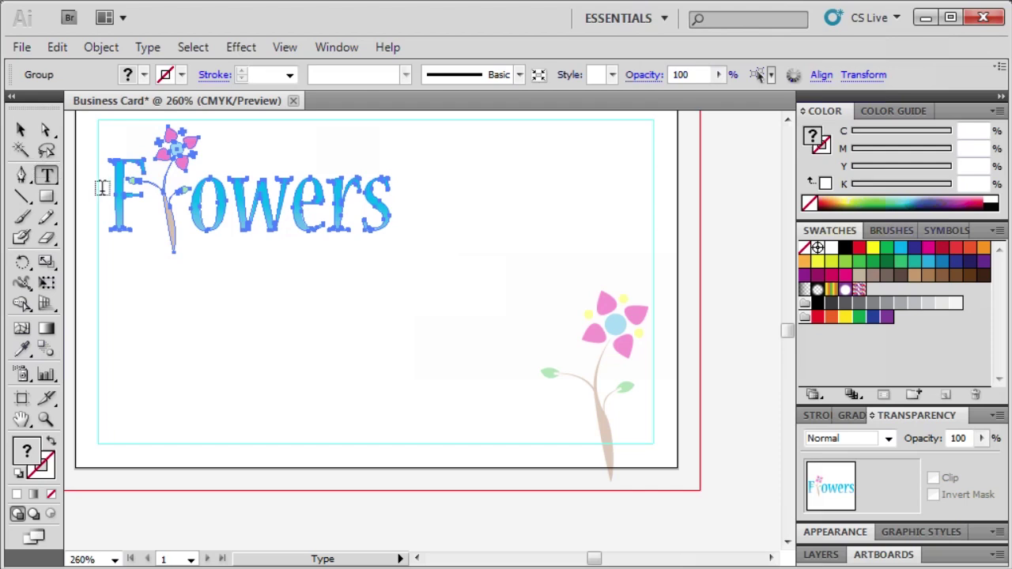
pyautogui.click(135, 290)
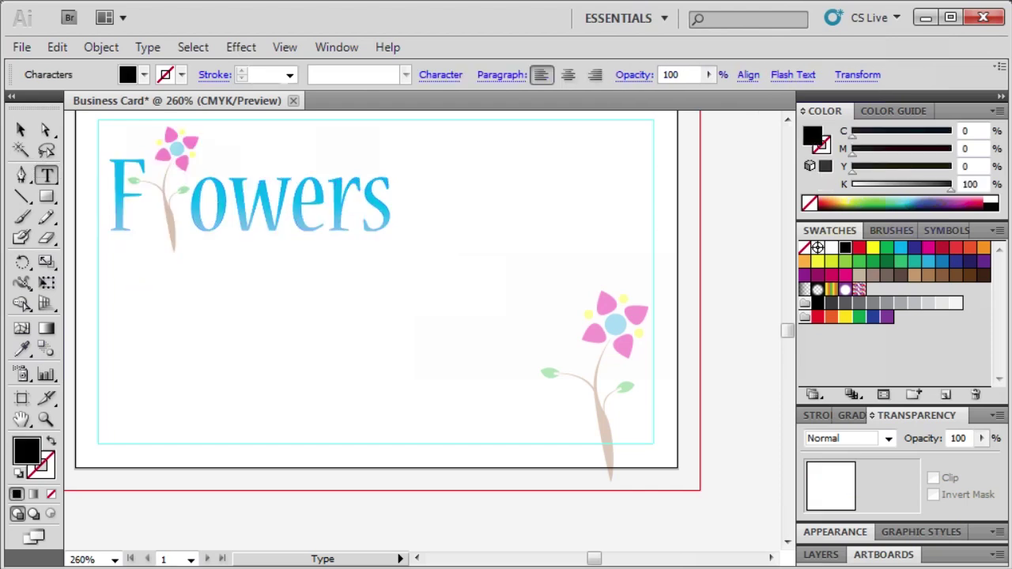
pyautogui.write('Librar')
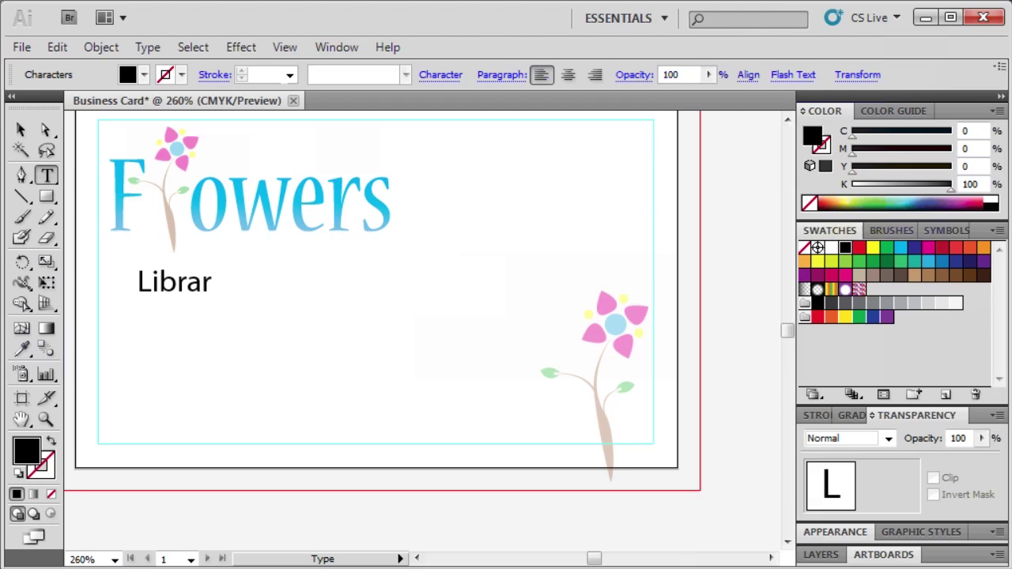
pyautogui.write('y Palmer Wi')
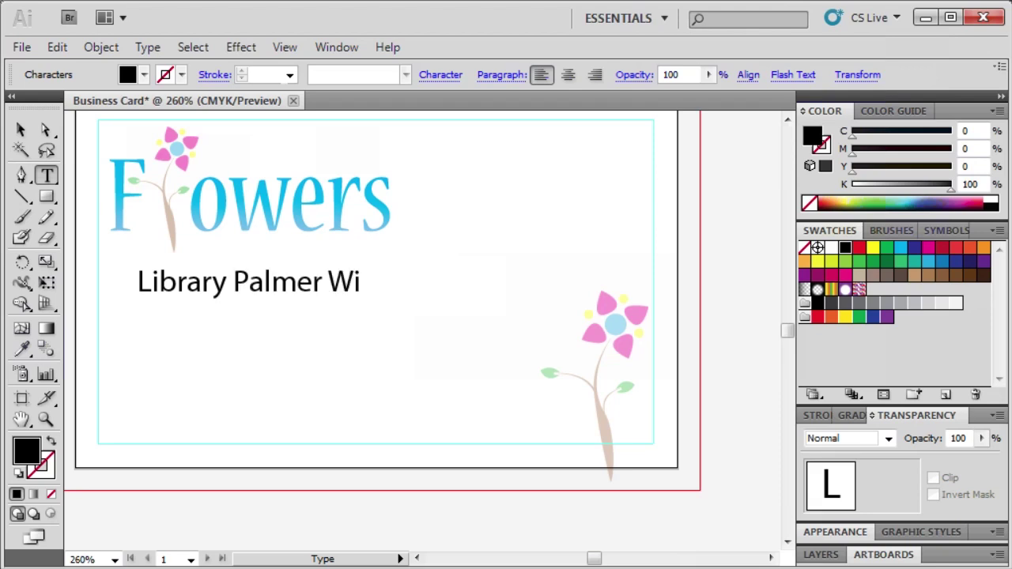
pyautogui.write('ng, Room 4')
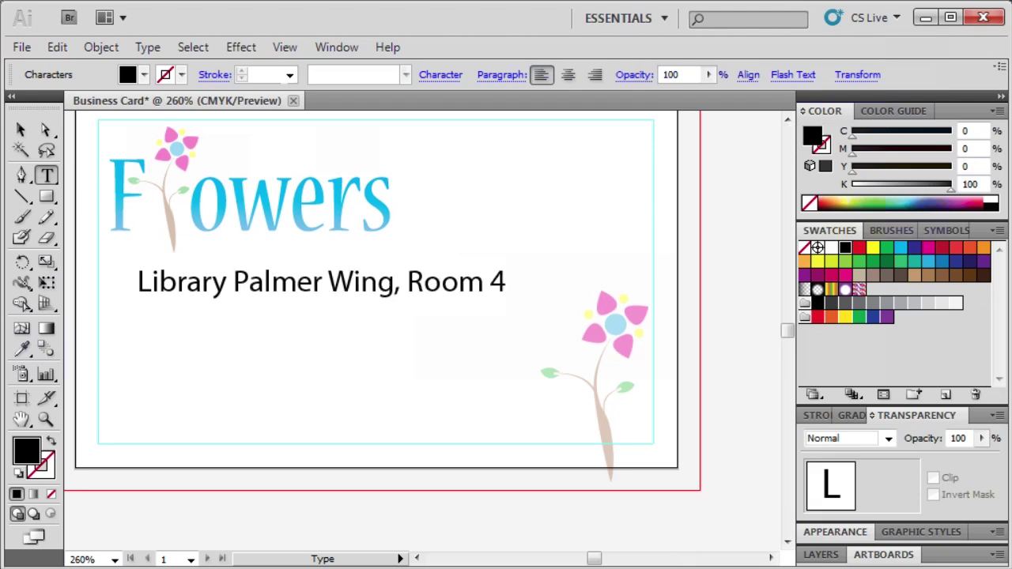
pyautogui.write('05 6 (LIB P')
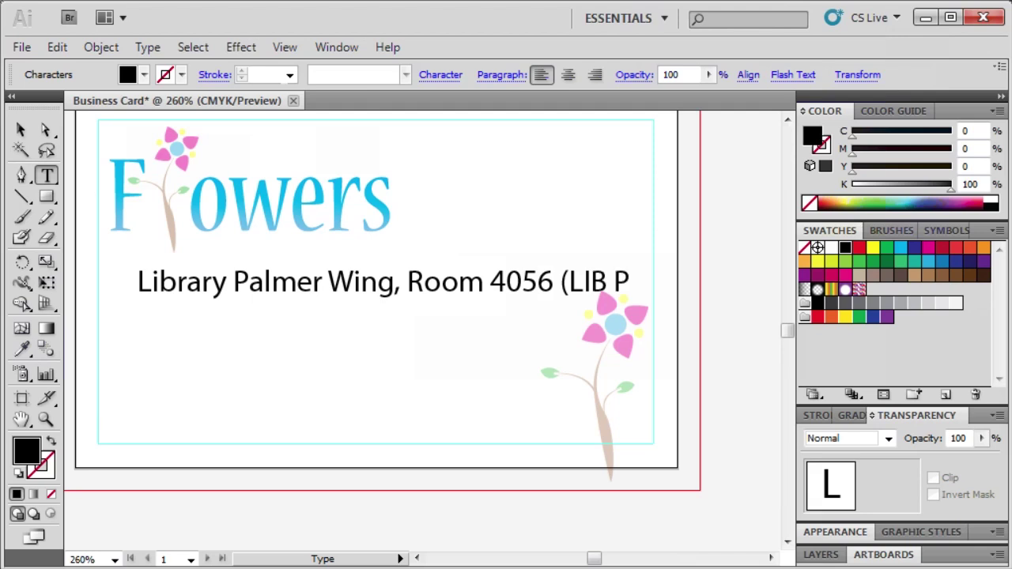
pyautogui.write('W 4056)')
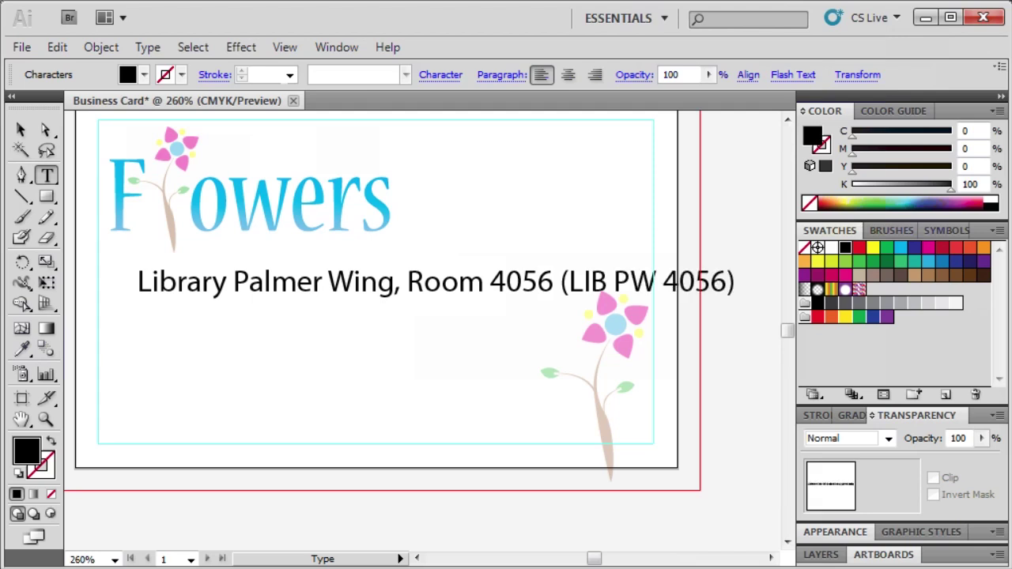
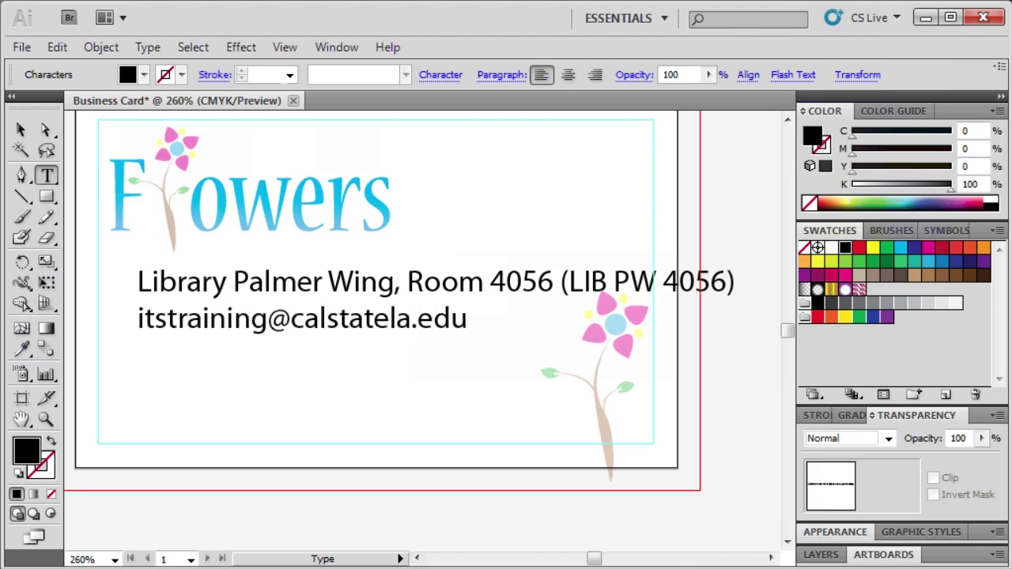
pyautogui.press('Return')
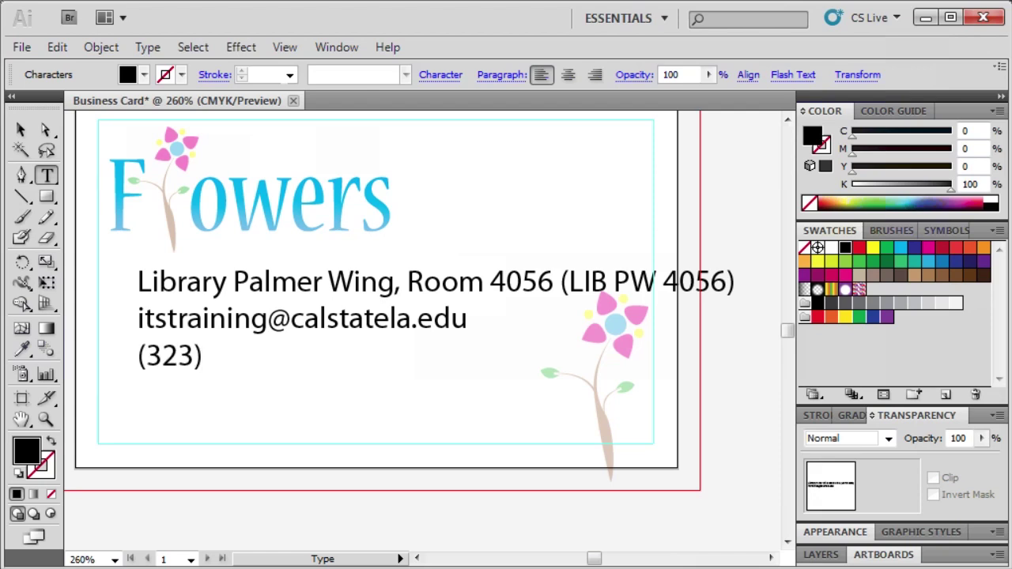
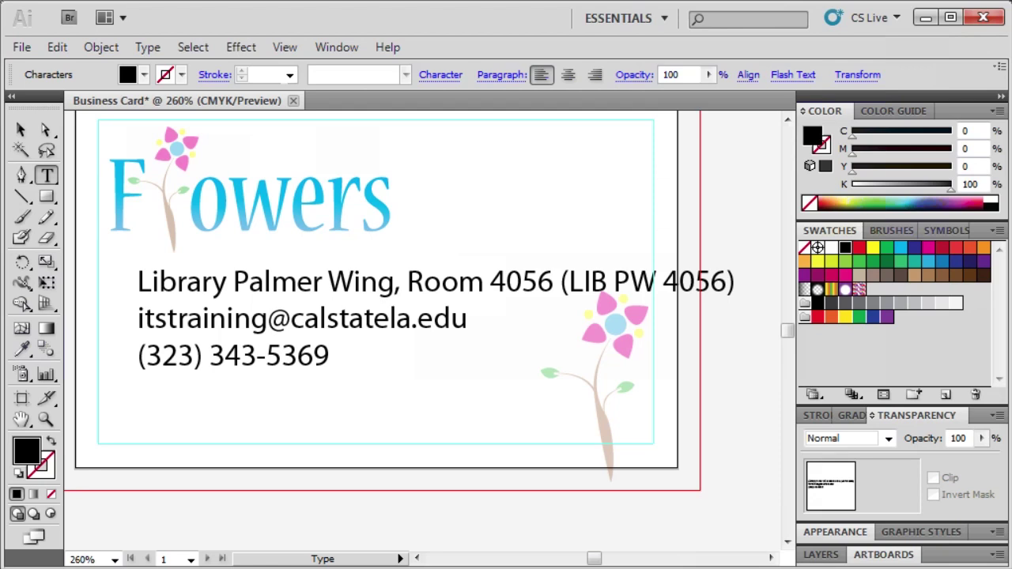
pyautogui.write('www.c')
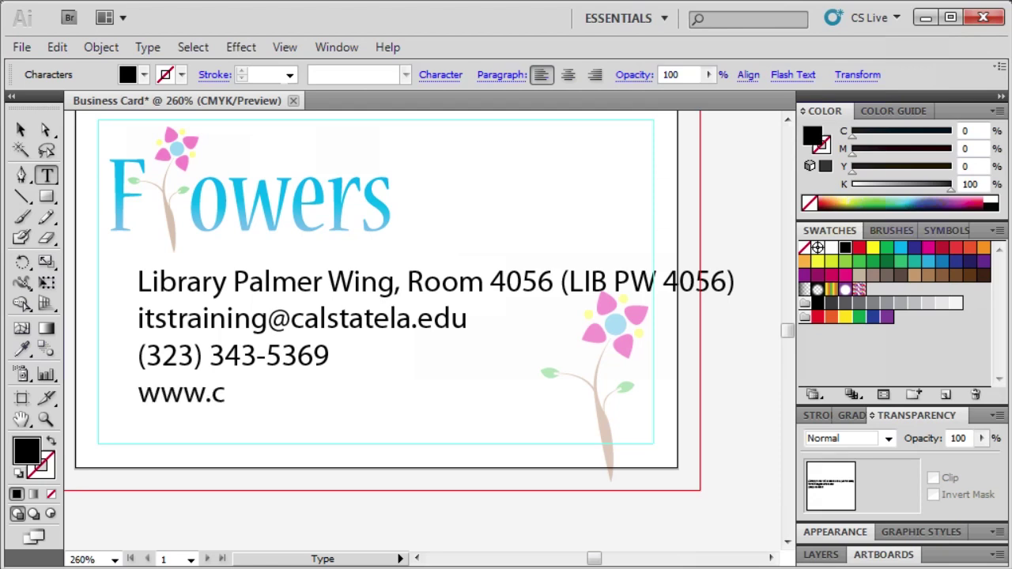
pyautogui.write('alstatela')
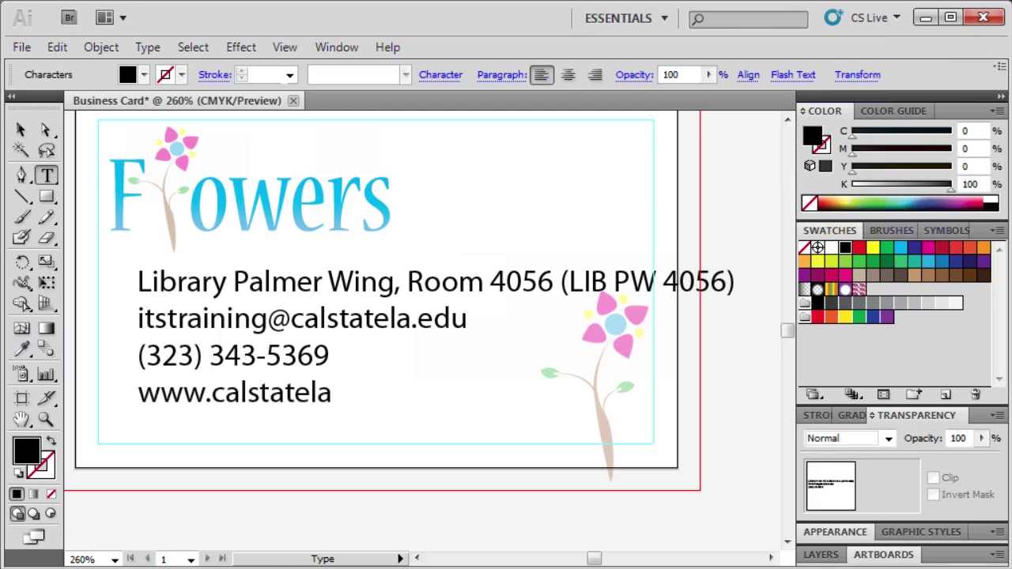
pyautogui.write('.edu/tra')
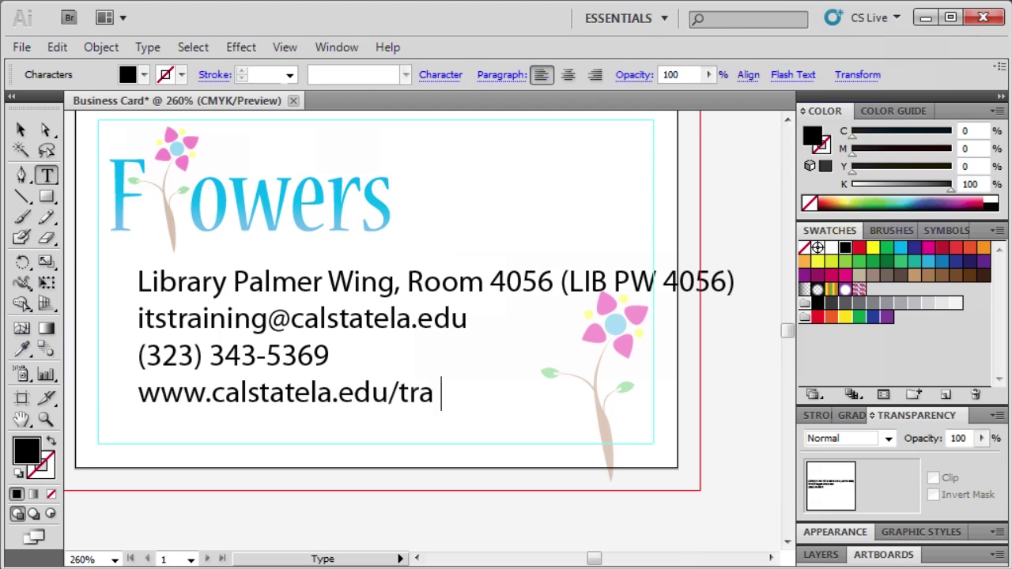
pyautogui.write('ining')
pyautogui.press('Escape')
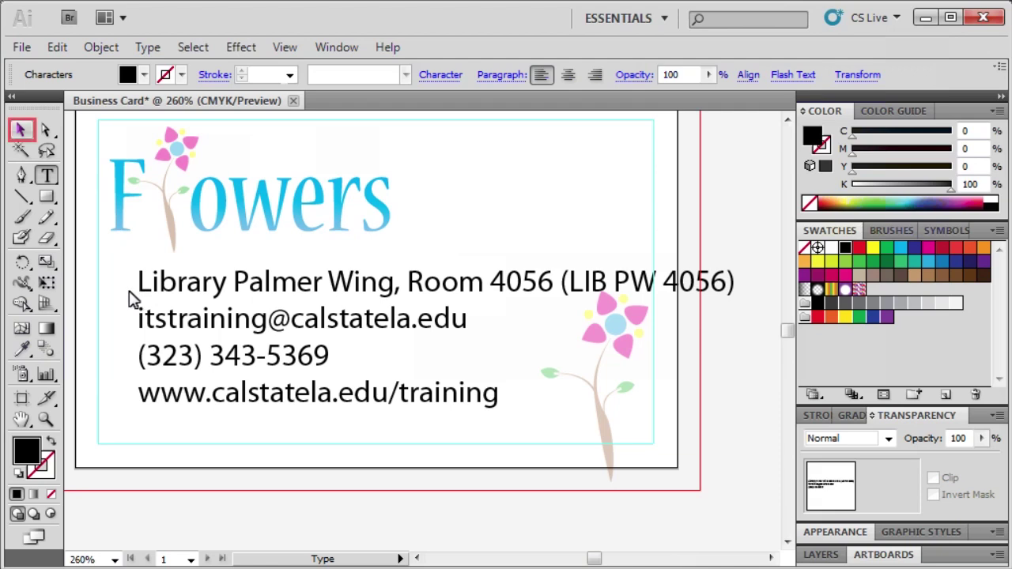
# Step: Apply the Nueva Std Condensed font to the whole contact text block
pyautogui.click(21, 129)
pyautogui.click(181, 281)
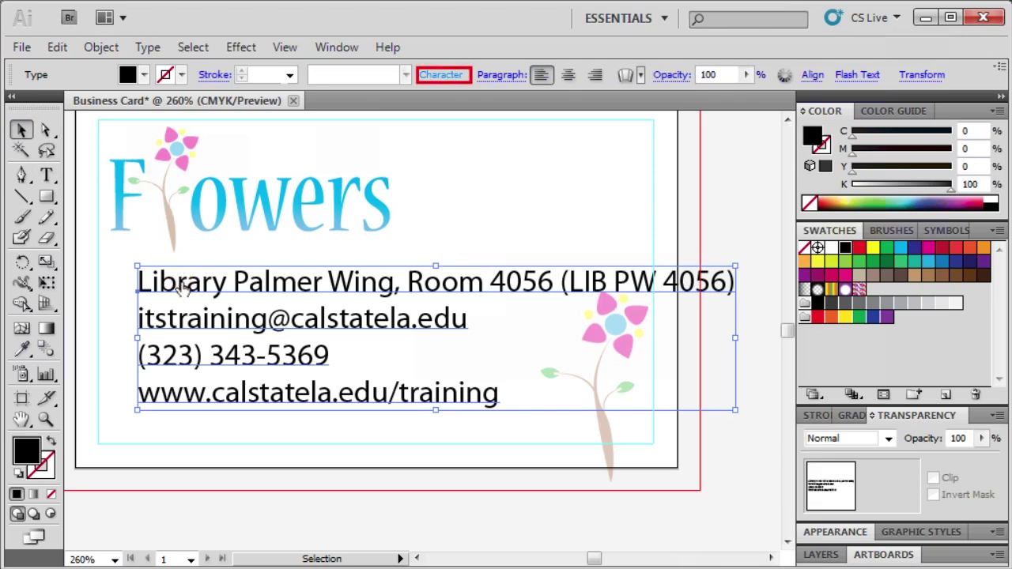
pyautogui.click(438, 74)
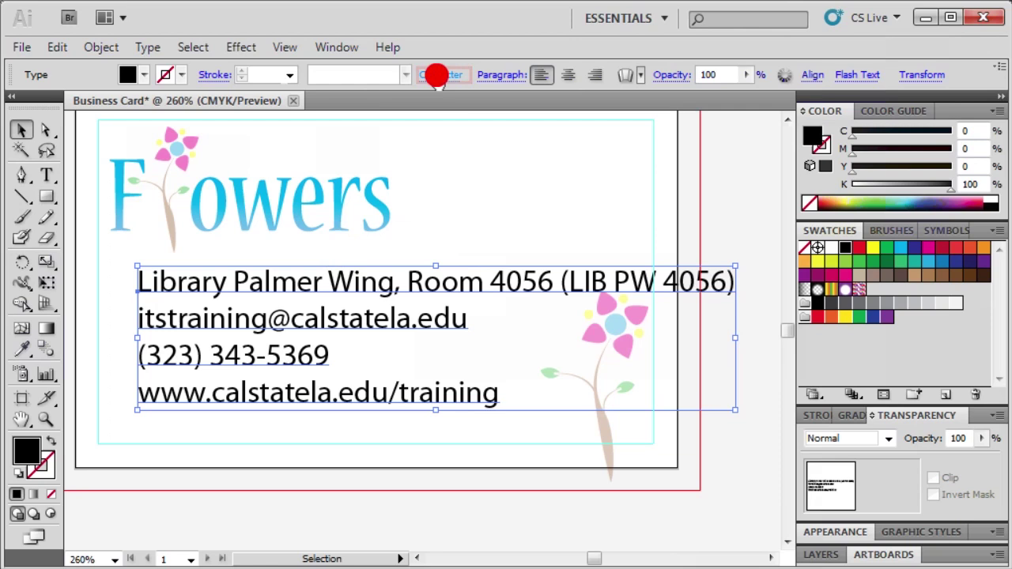
pyautogui.click(441, 97)
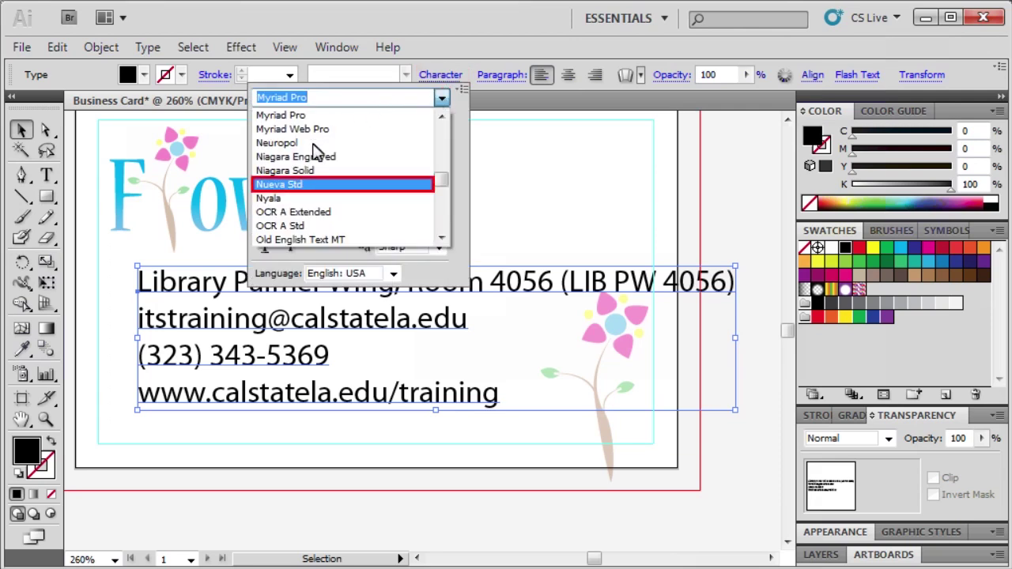
pyautogui.click(307, 184)
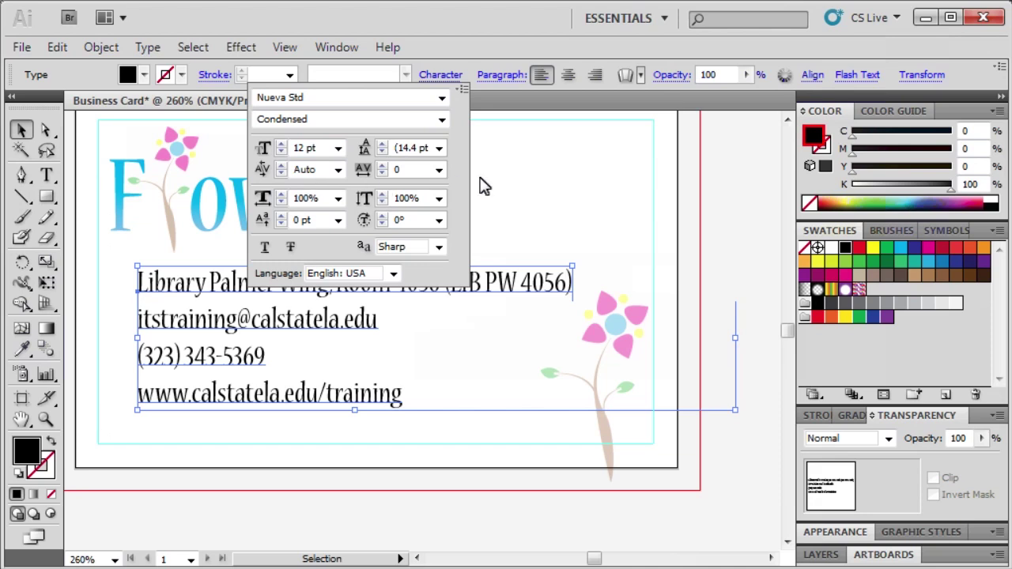
# Step: Enter R 96, G 58, B 23 as the contact text's fill colour
pyautogui.doubleClick(813, 139)
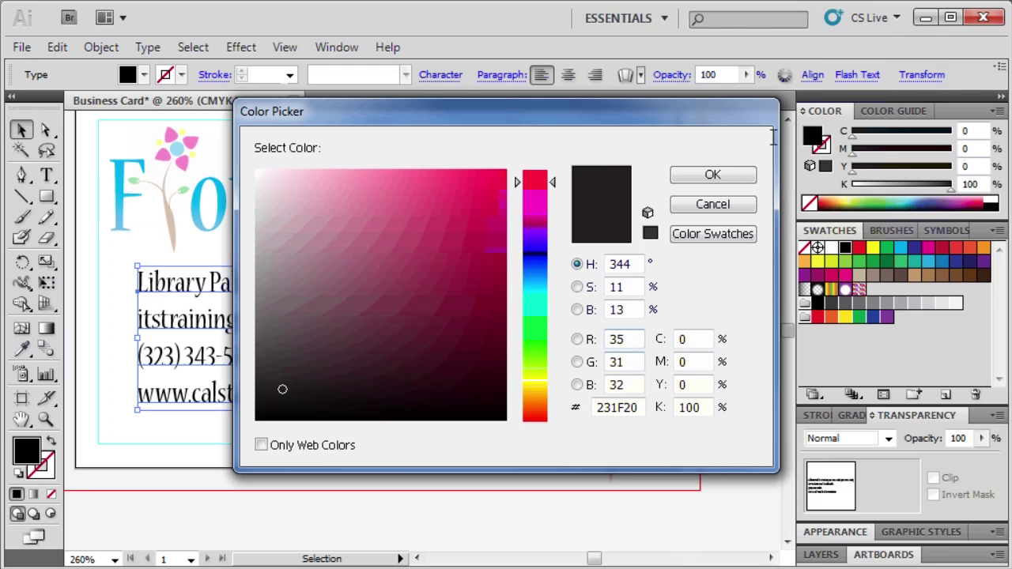
pyautogui.doubleClick(629, 340)
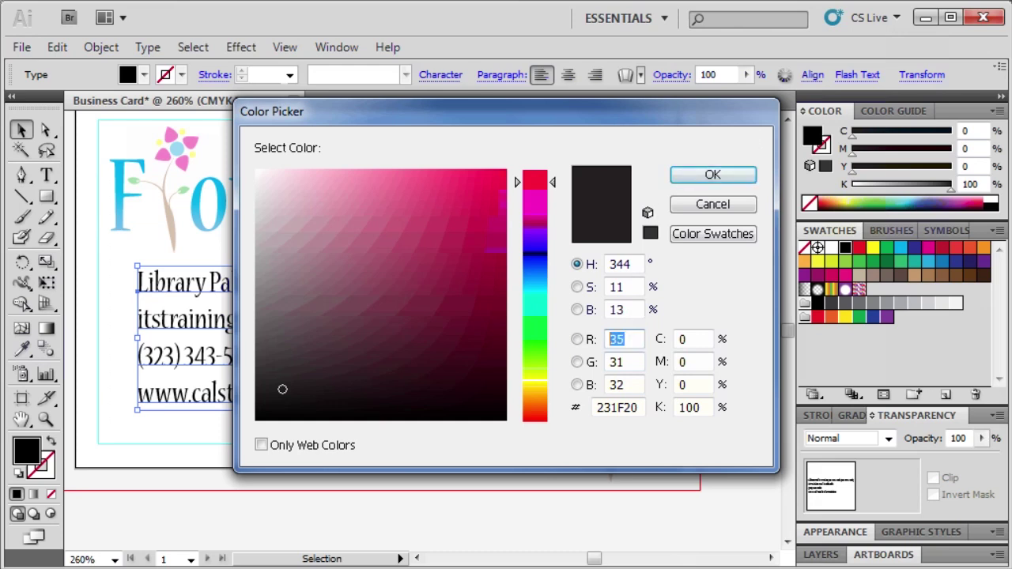
pyautogui.write('96')
pyautogui.doubleClick(625, 362)
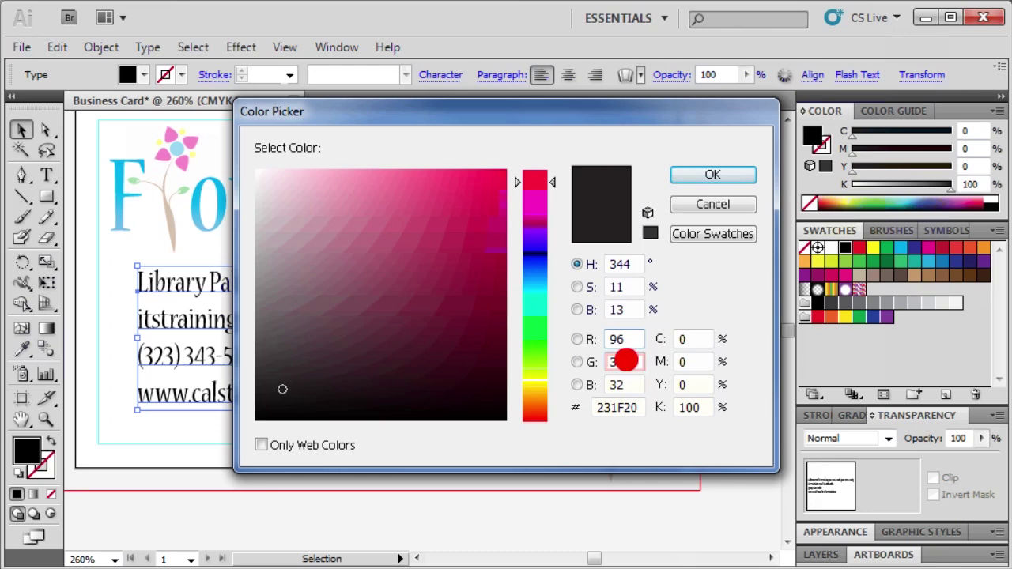
pyautogui.write('58')
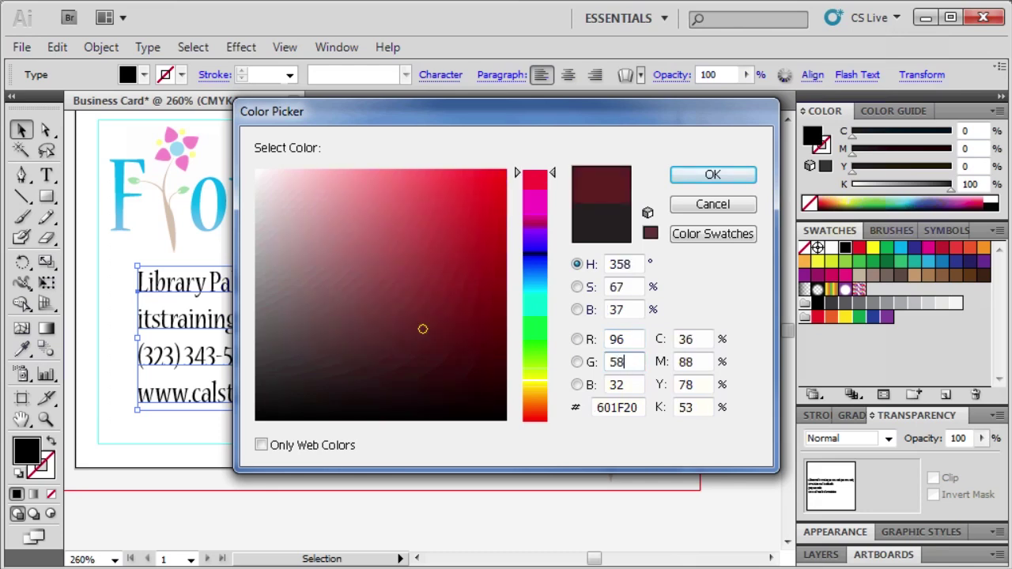
pyautogui.doubleClick(616, 384)
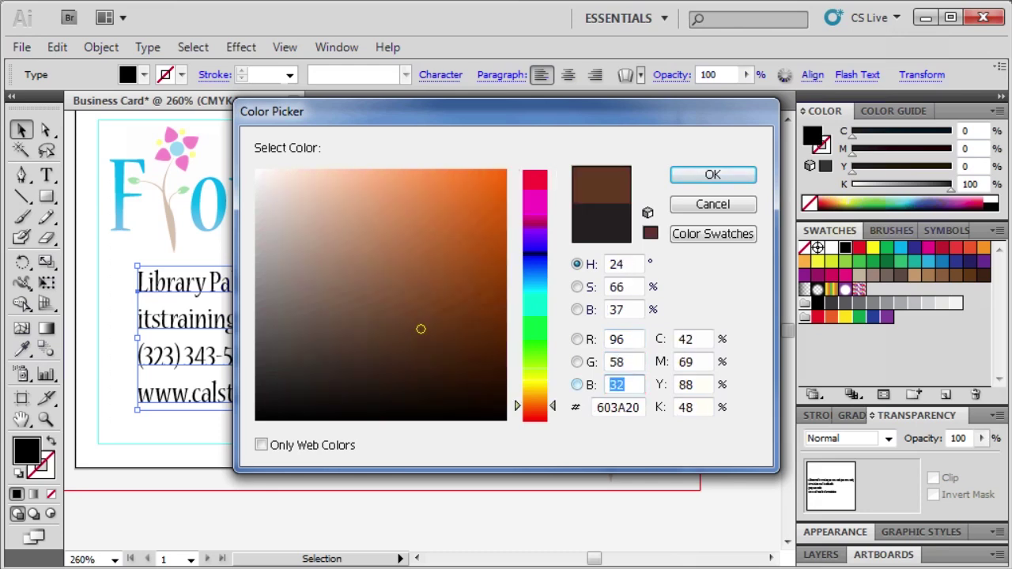
pyautogui.write('23')
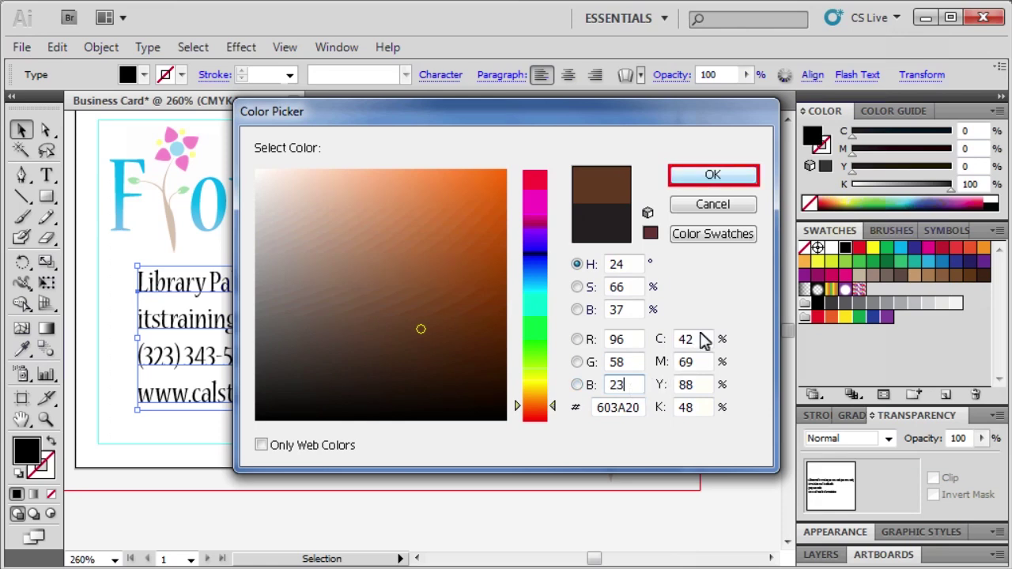
# Step: Confirm the brown fill and shift the contact text block left and down
pyautogui.click(718, 172)
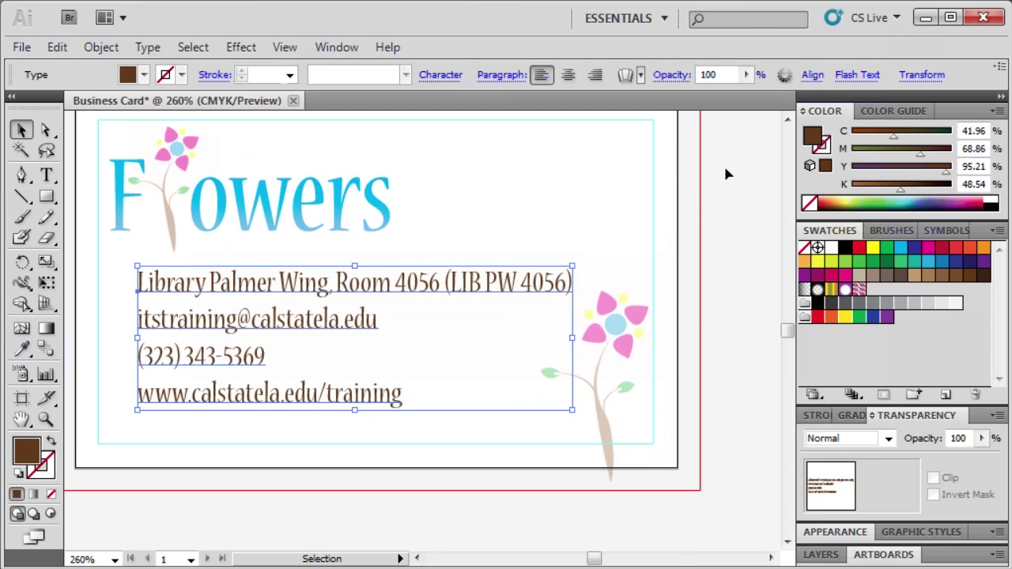
pyautogui.moveTo(214, 278)
pyautogui.mouseDown()
pyautogui.moveTo(194, 294)
pyautogui.moveTo(195, 330)
pyautogui.moveTo(189, 312)
pyautogui.mouseUp()
pyautogui.hotkey('ctrl', 'shift', 'a')
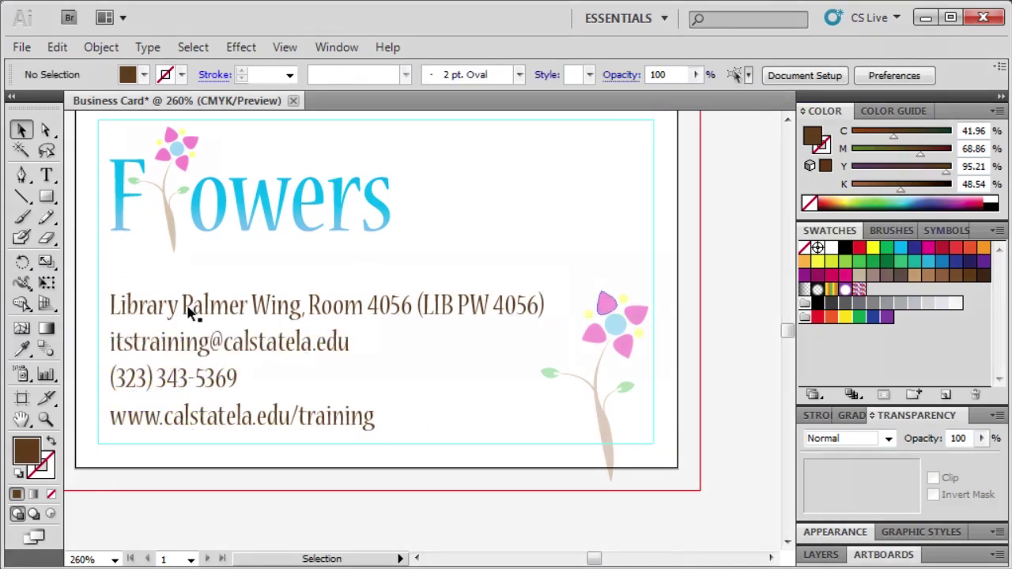
# Step: Enlarge the flower graphic at the card's lower right
pyautogui.click(603, 301)
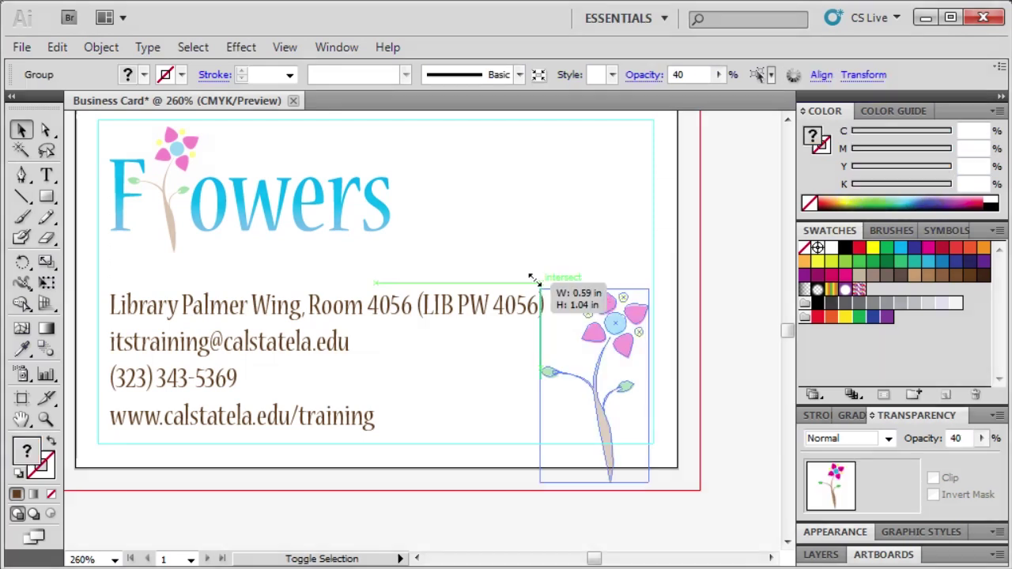
pyautogui.moveTo(534, 278); pyautogui.dragTo(514, 255)
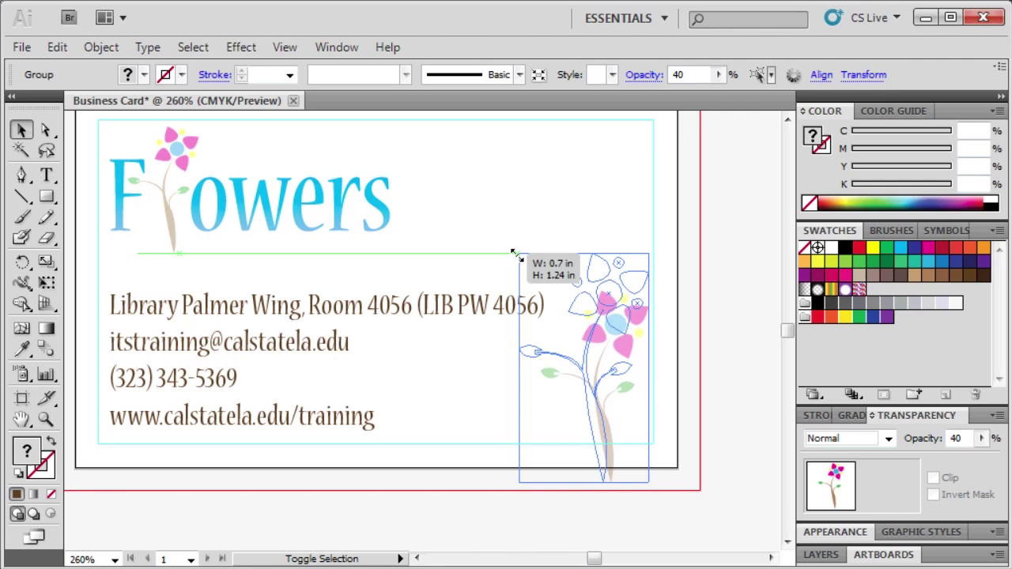
pyautogui.moveTo(514, 254); pyautogui.dragTo(514, 255)
pyautogui.hotkey('ctrl', 'shift', 'a')
pyautogui.moveTo(316, 192)
pyautogui.mouseDown()
pyautogui.moveTo(334, 267)
pyautogui.moveTo(350, 282)
pyautogui.mouseUp()
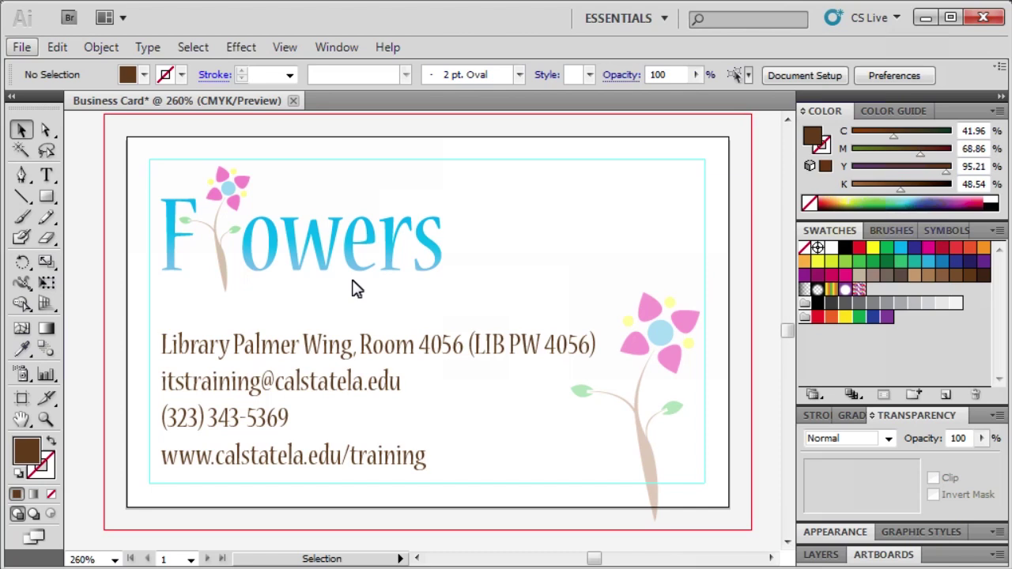
# Step: Save the card to the Desktop as Business Card.pdf in Adobe PDF format
pyautogui.click(19, 49)
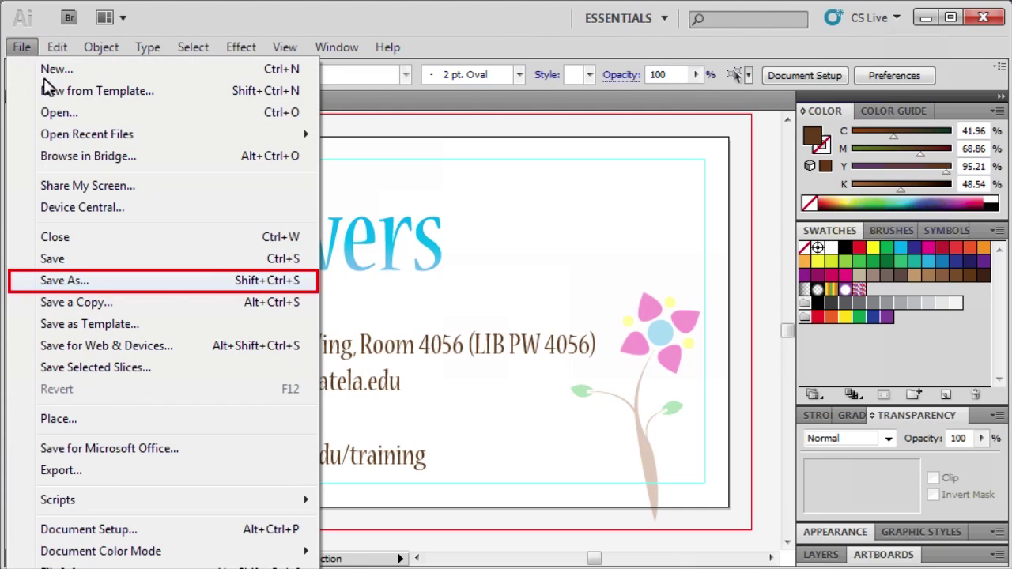
pyautogui.click(63, 280)
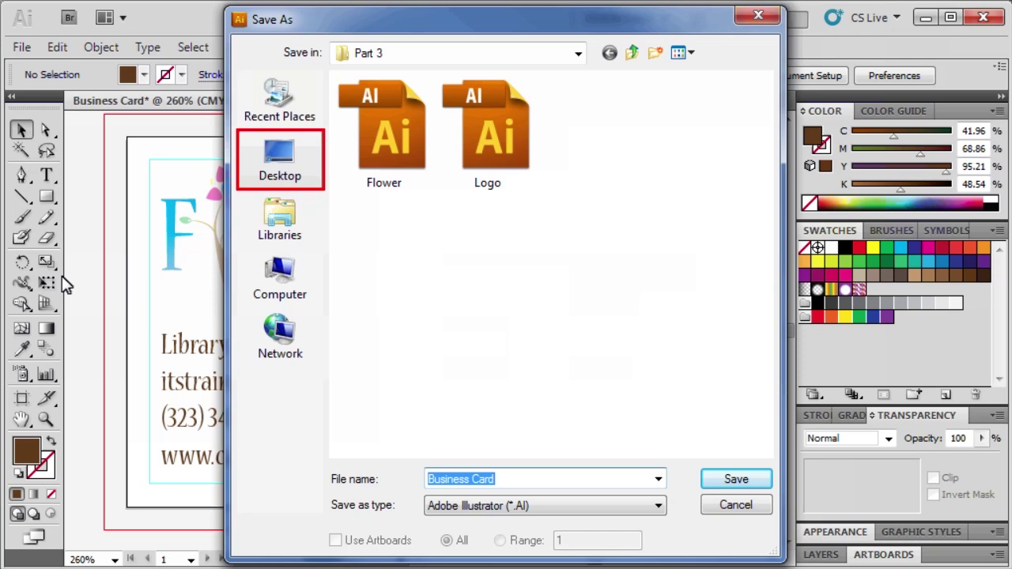
pyautogui.click(271, 180)
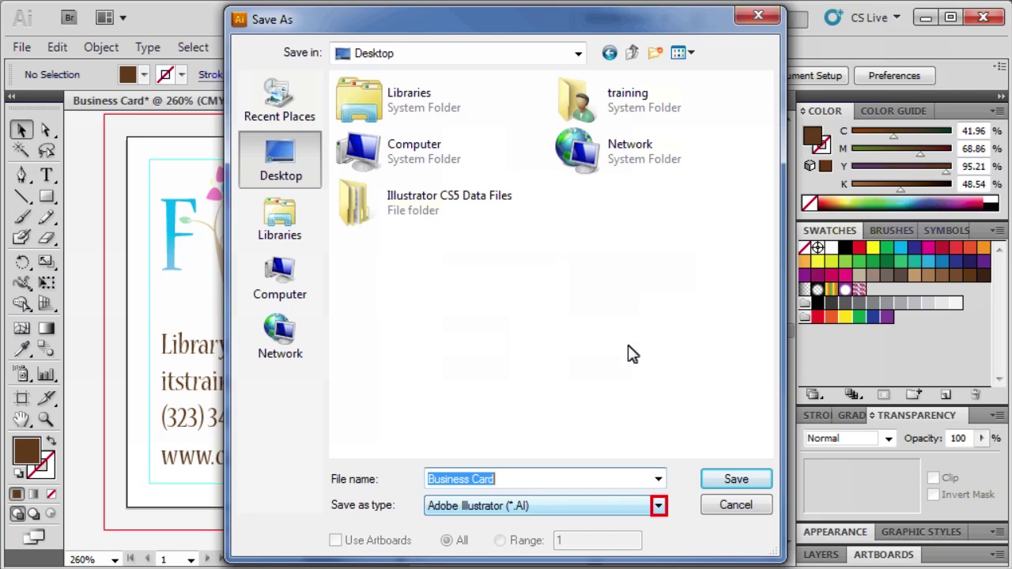
pyautogui.click(658, 507)
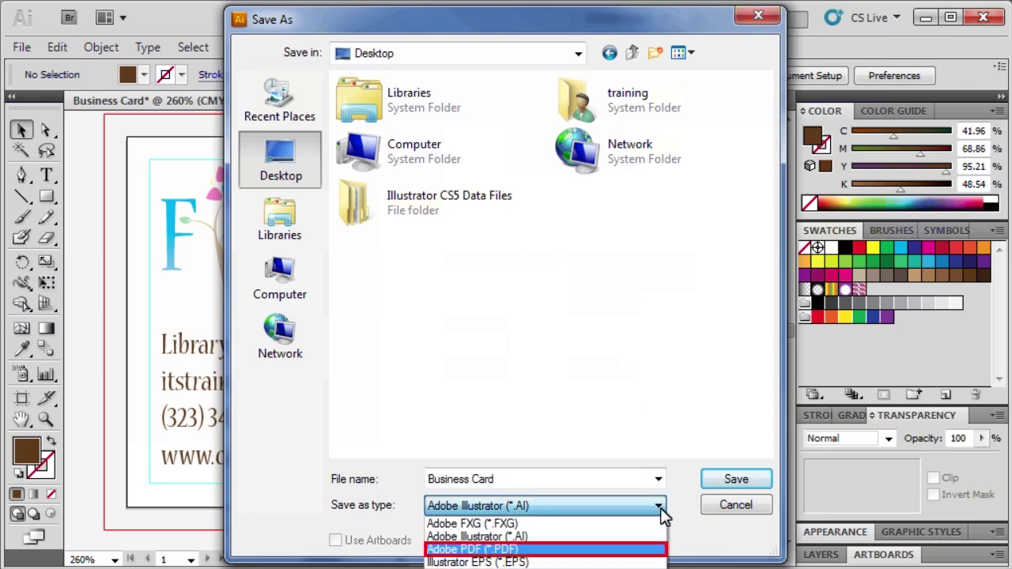
pyautogui.click(514, 549)
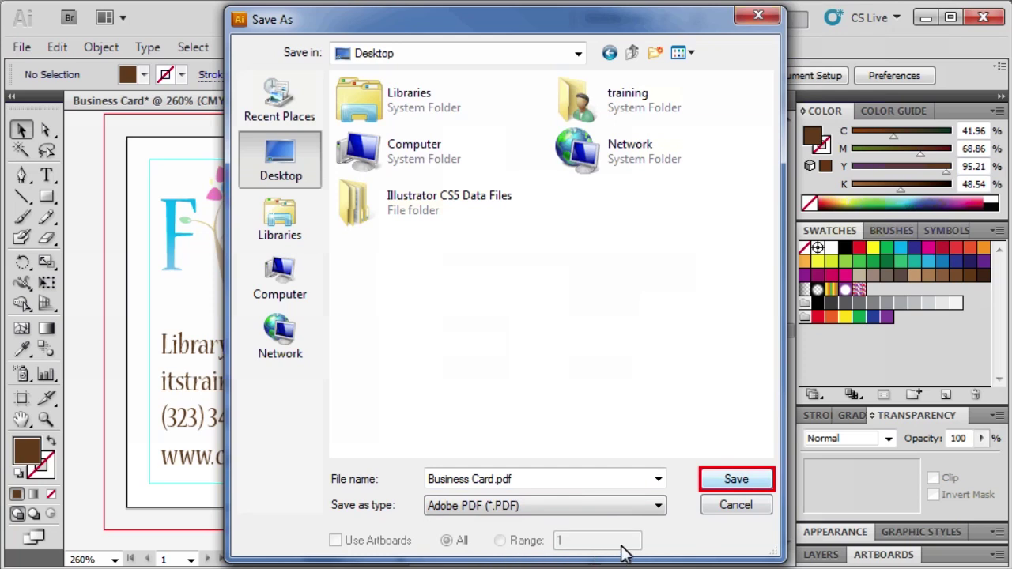
pyautogui.click(732, 482)
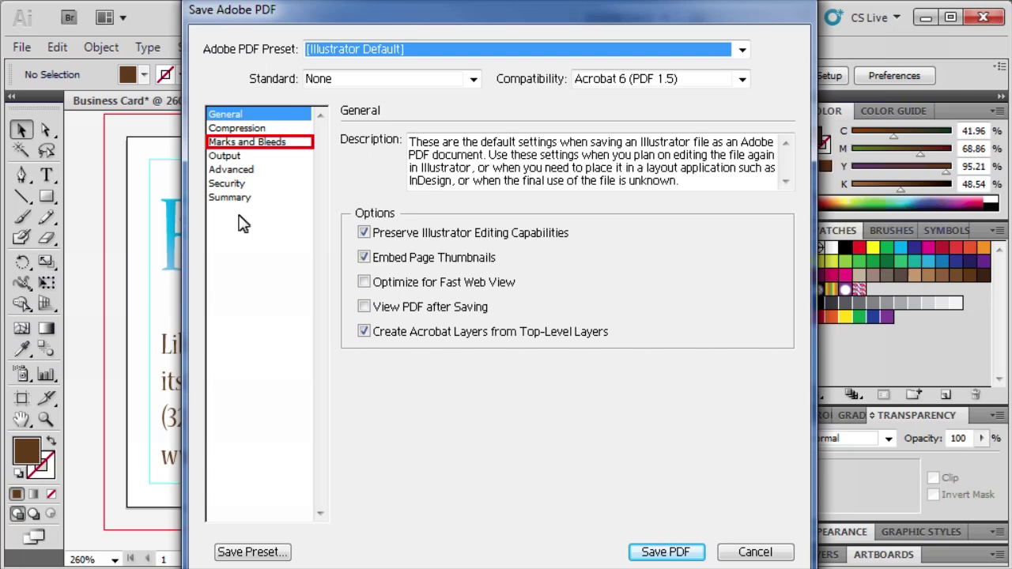
# Step: Enable Trim Marks and Page Information in the PDF's Marks and Bleeds settings
pyautogui.click(233, 140)
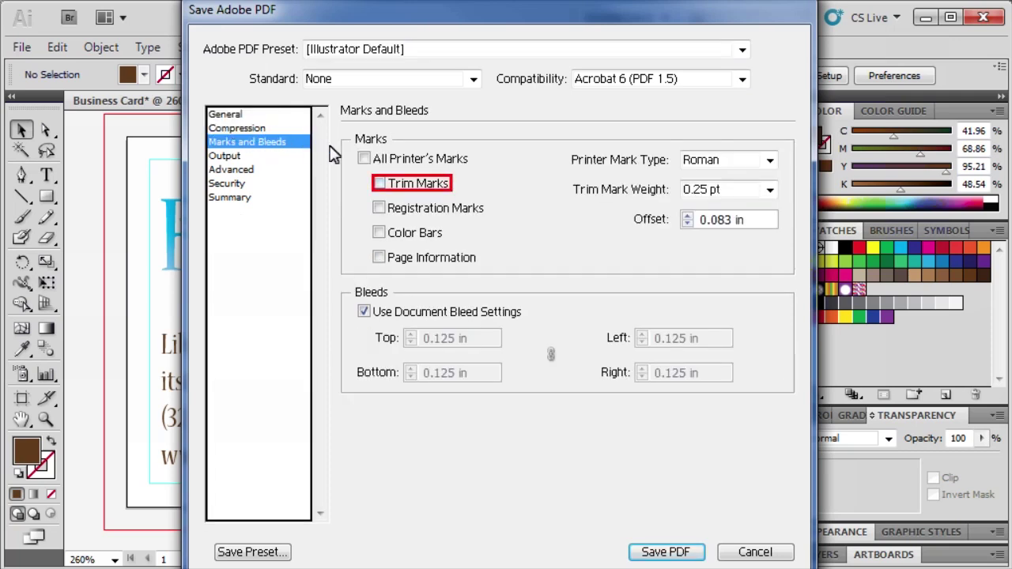
pyautogui.click(379, 184)
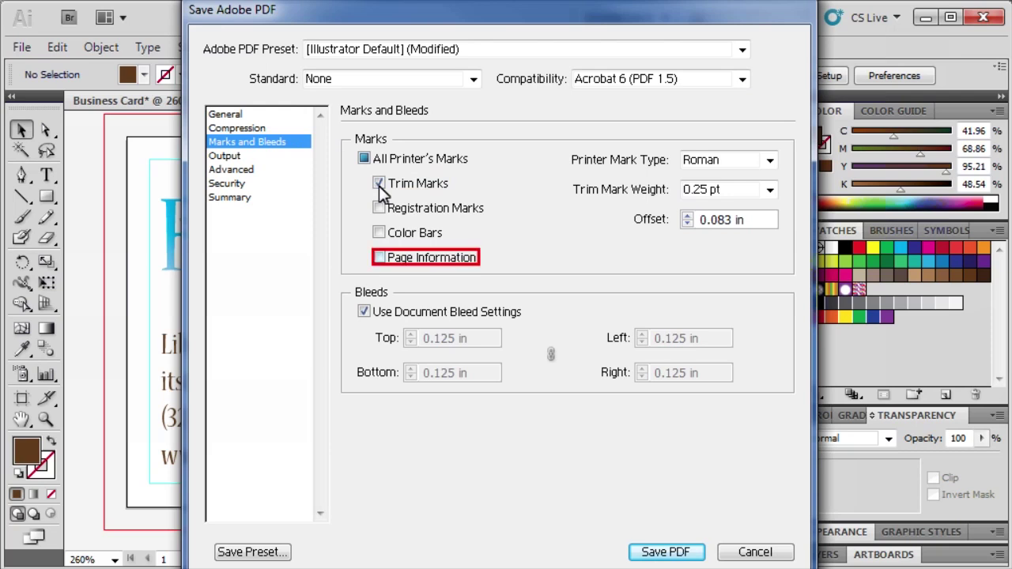
pyautogui.click(379, 259)
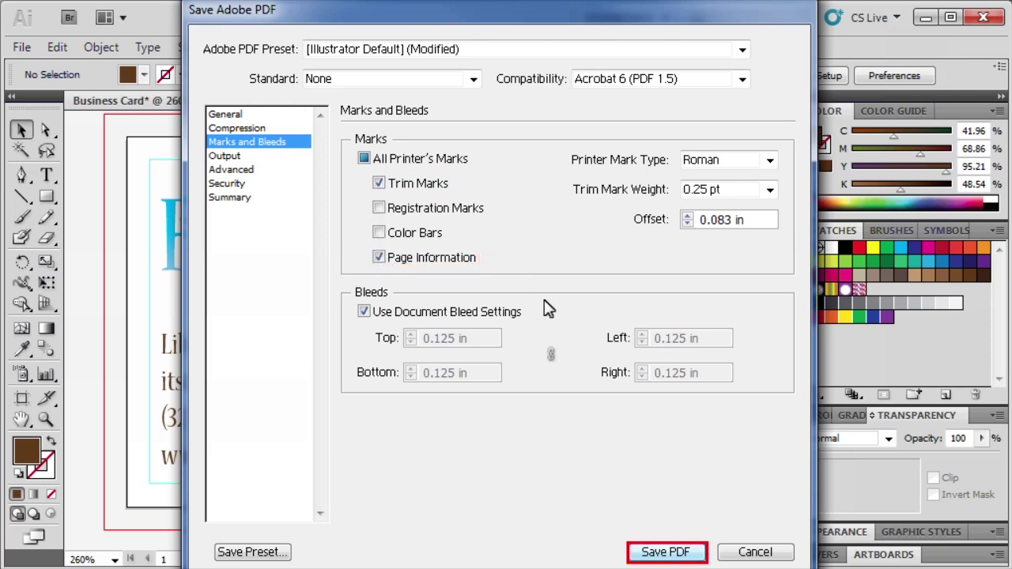
pyautogui.click(649, 552)
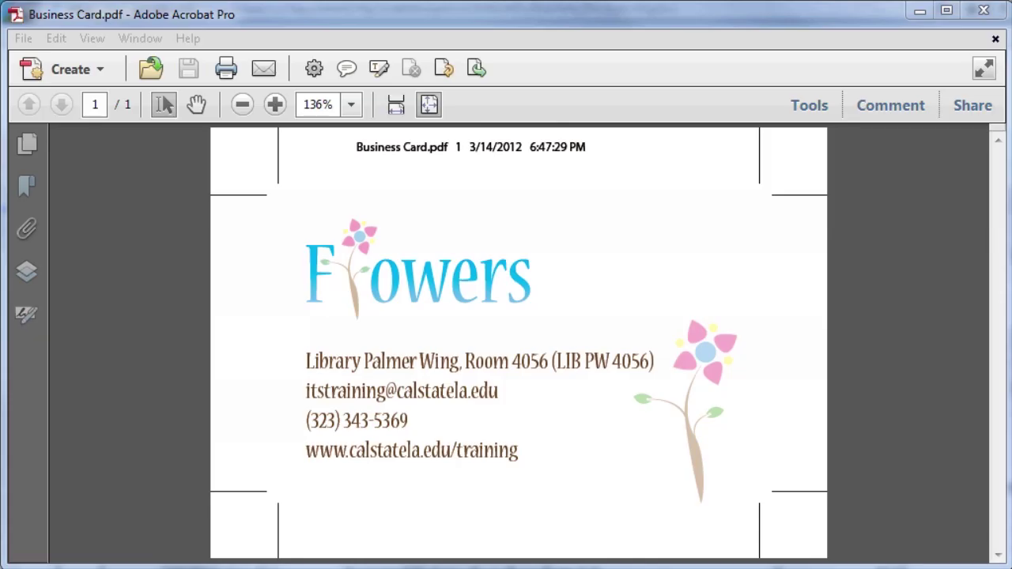